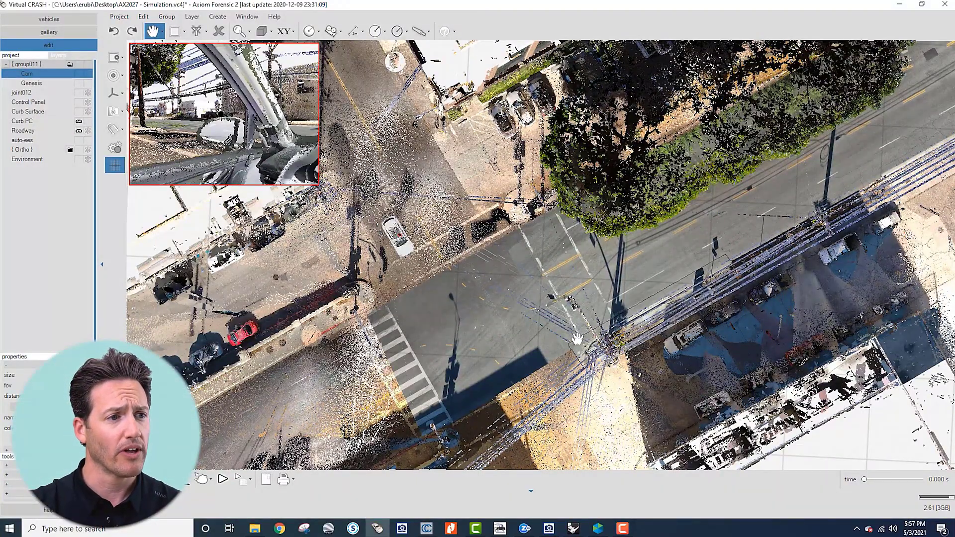
Zoom in and out around the intersection point cloud in Virtual CRASH.
{"action": "scroll", "coordinate": [574, 338], "scroll_direction": "down", "scroll_amount": 1}
{"action": "scroll", "coordinate": [574, 338], "scroll_direction": "down", "scroll_amount": 1}
{"action": "scroll", "coordinate": [537, 330], "scroll_direction": "up", "scroll_amount": 2}
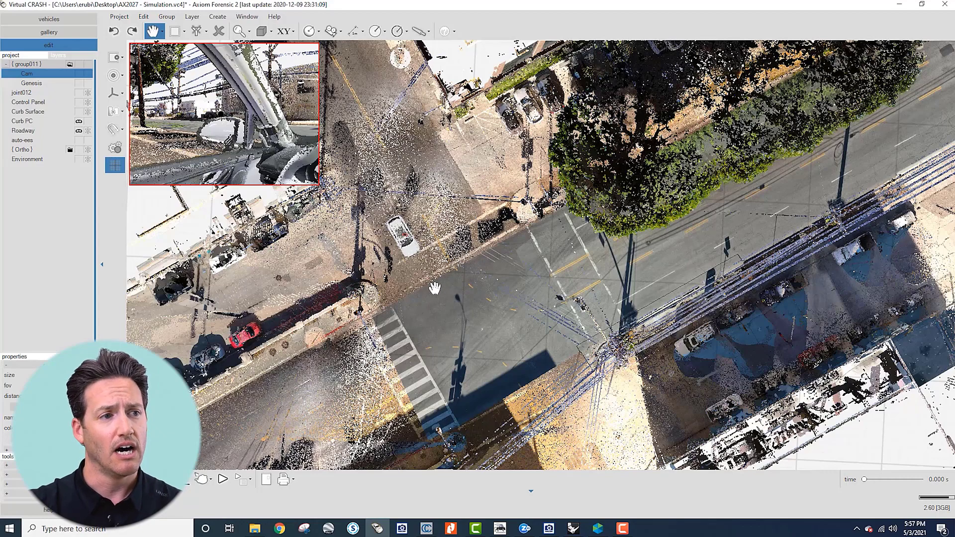
{"action": "scroll", "coordinate": [480, 322], "scroll_direction": "down", "scroll_amount": 2}
{"action": "scroll", "coordinate": [479, 326], "scroll_direction": "down", "scroll_amount": 1}
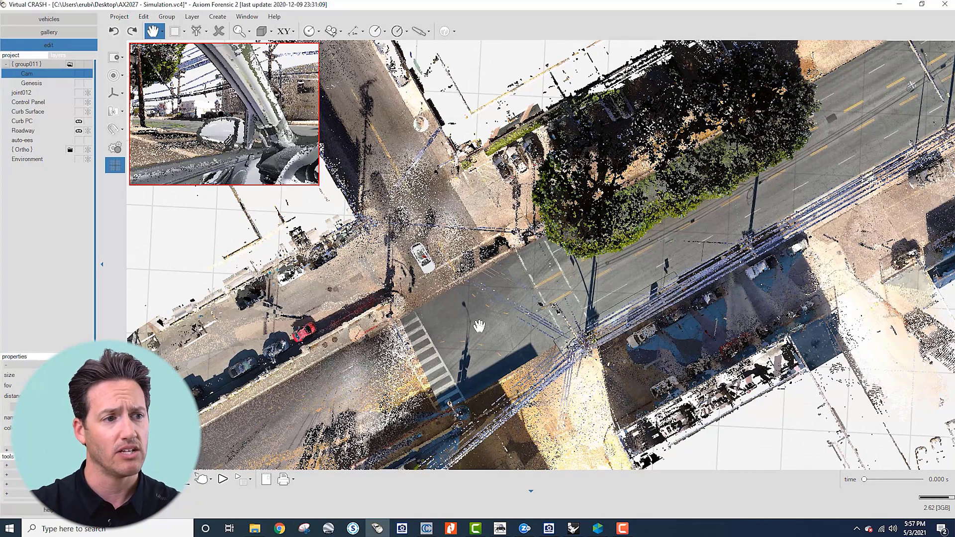
{"action": "scroll", "coordinate": [475, 330], "scroll_direction": "down", "scroll_amount": 1}
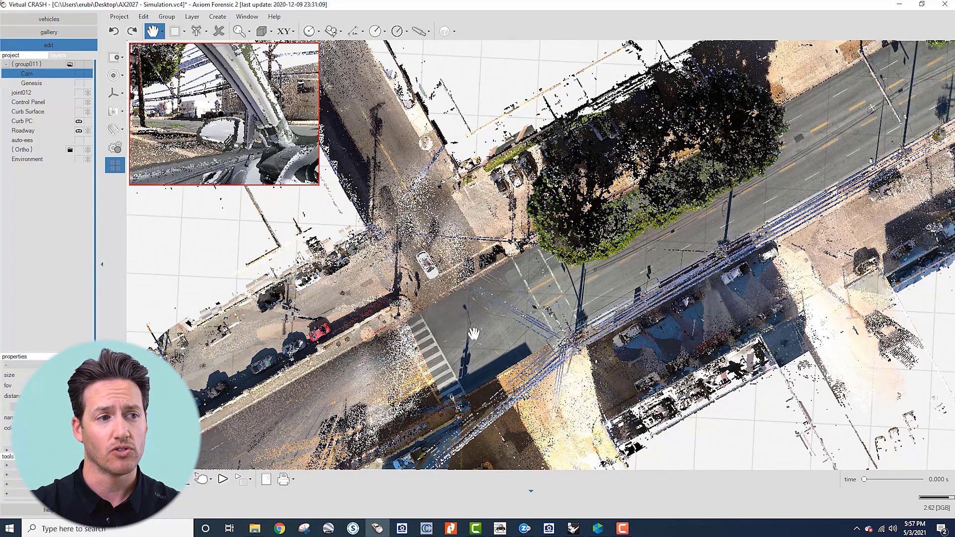
{"action": "scroll", "coordinate": [471, 333], "scroll_direction": "up", "scroll_amount": 1}
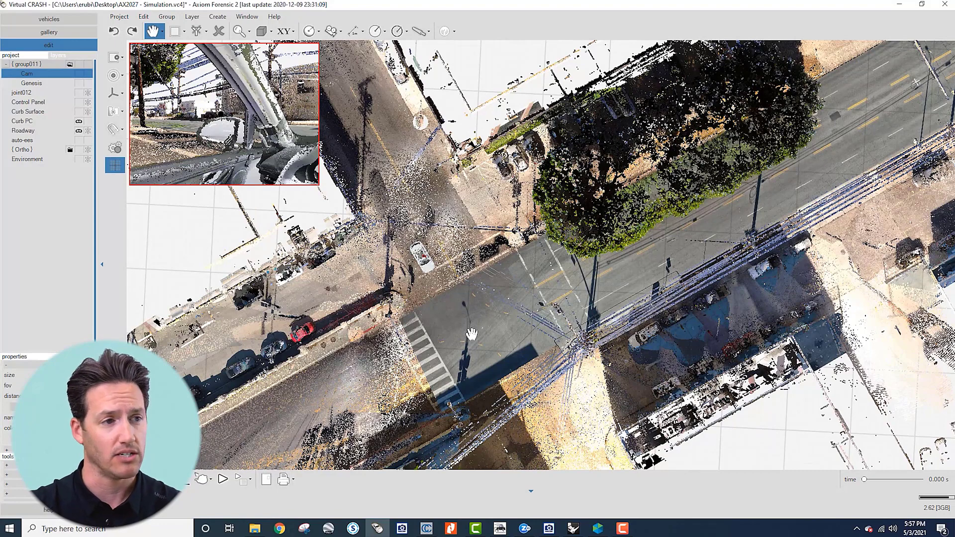
{"action": "scroll", "coordinate": [471, 334], "scroll_direction": "up", "scroll_amount": 1}
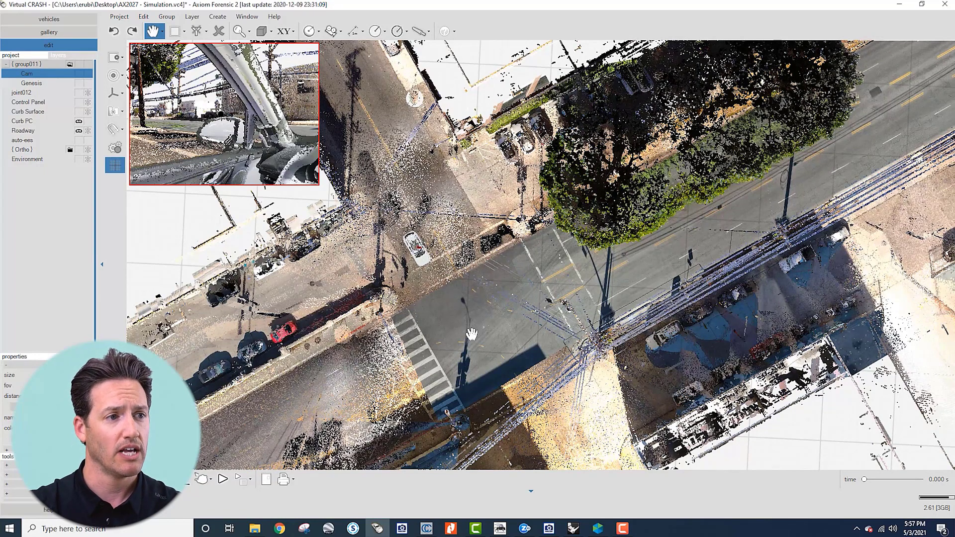
{"action": "scroll", "coordinate": [401, 243], "scroll_direction": "up", "scroll_amount": 2}
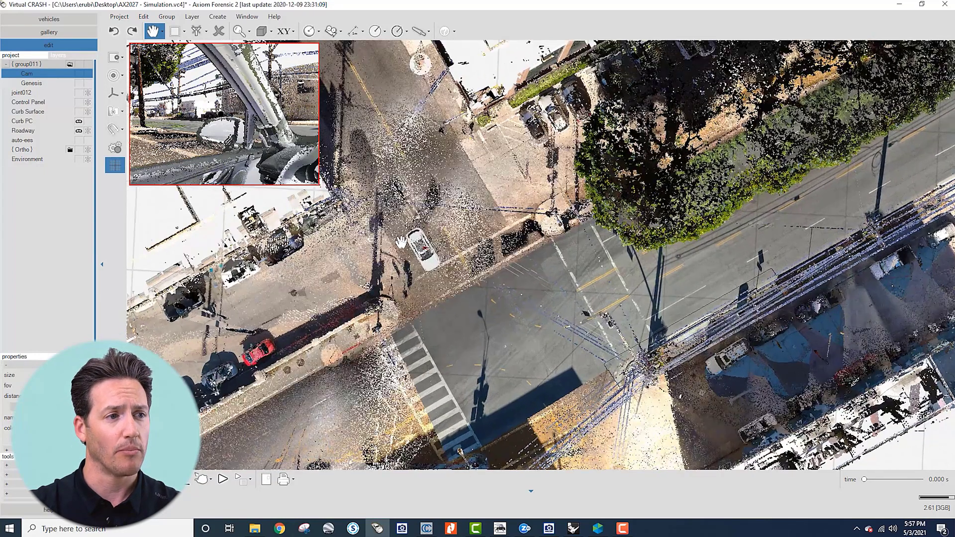
{"action": "scroll", "coordinate": [400, 242], "scroll_direction": "up", "scroll_amount": 2}
{"action": "scroll", "coordinate": [495, 249], "scroll_direction": "up", "scroll_amount": 1}
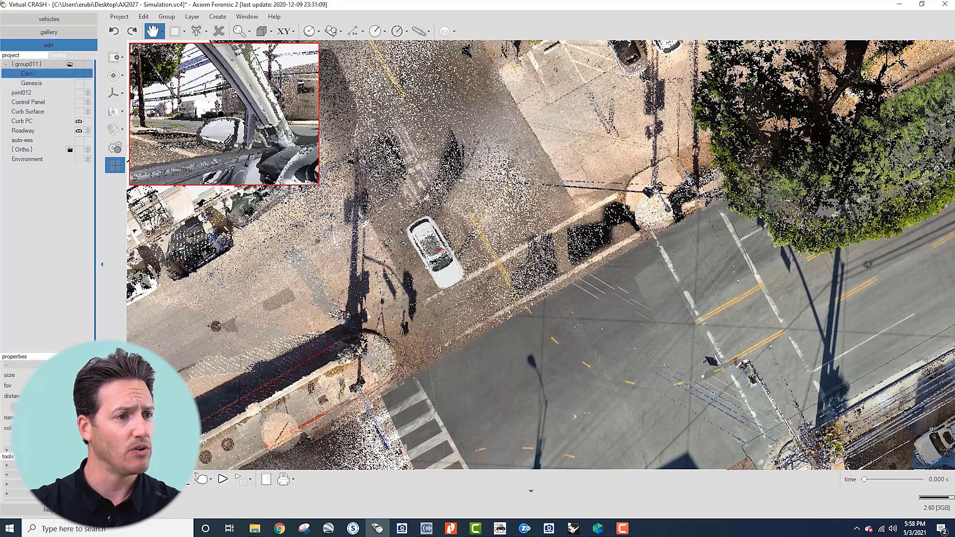
{"action": "key", "text": "c"}
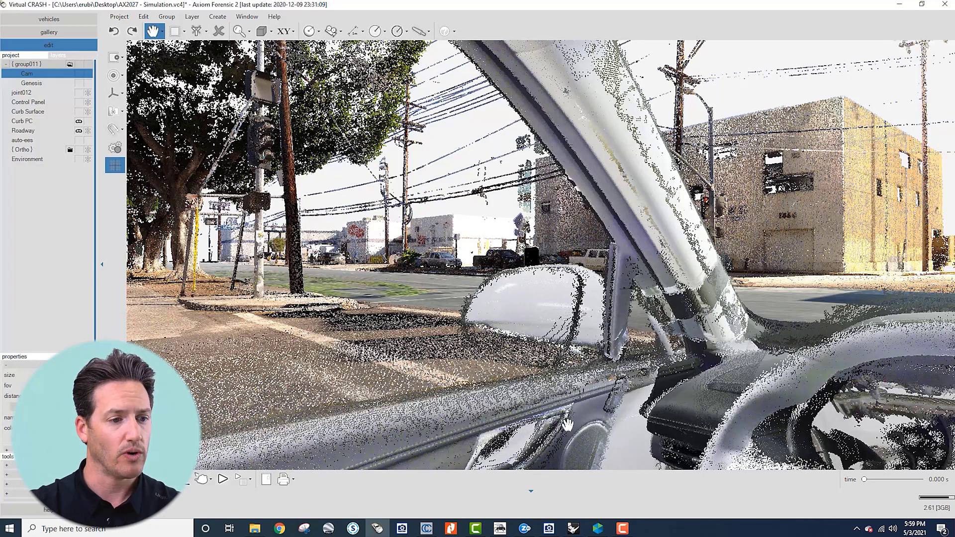
Bring up the translucent sedan model in Rhino and orbit it round to its rear side.
{"action": "left_click", "coordinate": [572, 528]}
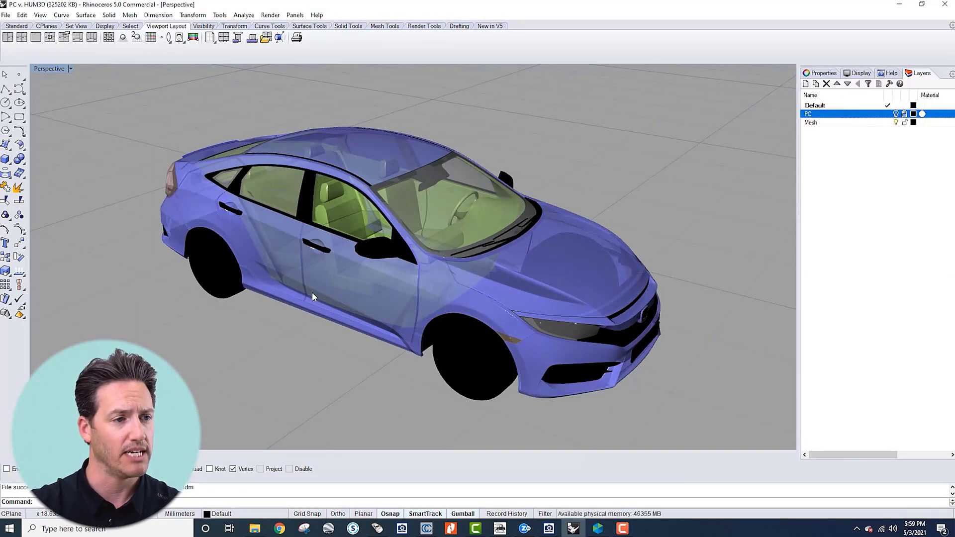
{"action": "scroll", "coordinate": [259, 286], "scroll_direction": "up", "scroll_amount": 2}
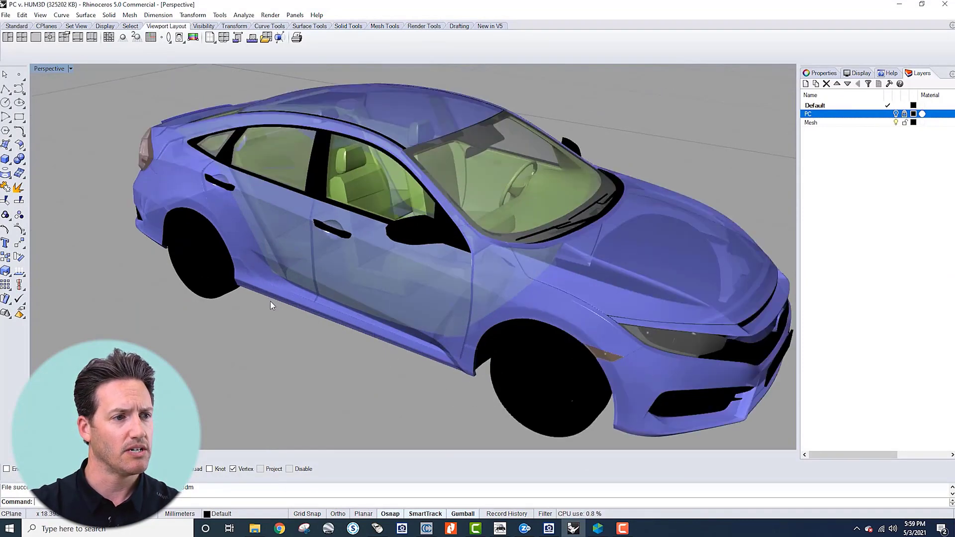
{"action": "scroll", "coordinate": [271, 311], "scroll_direction": "down", "scroll_amount": 2}
{"action": "right_click_drag", "start_coordinate": [272, 320], "coordinate": [326, 347]}
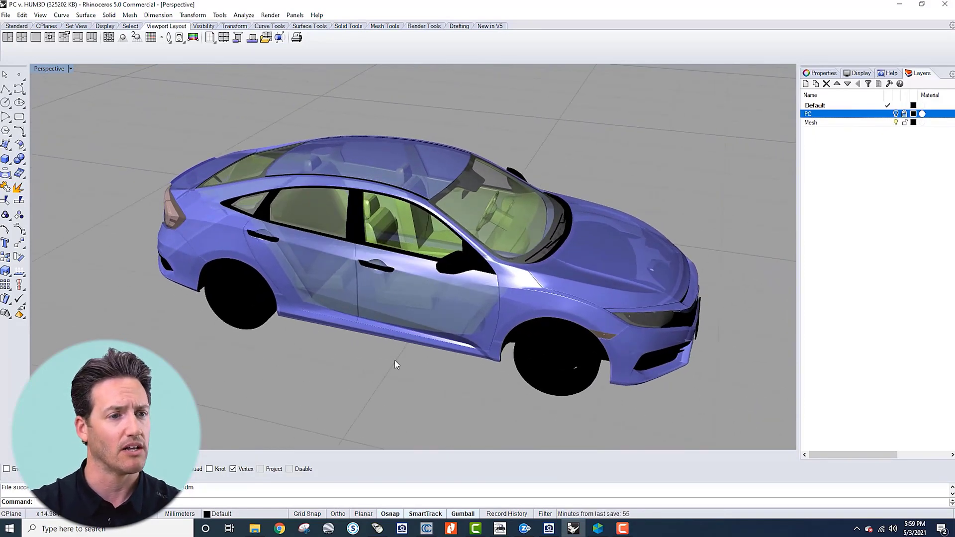
{"action": "right_click_drag", "start_coordinate": [433, 387], "coordinate": [483, 381]}
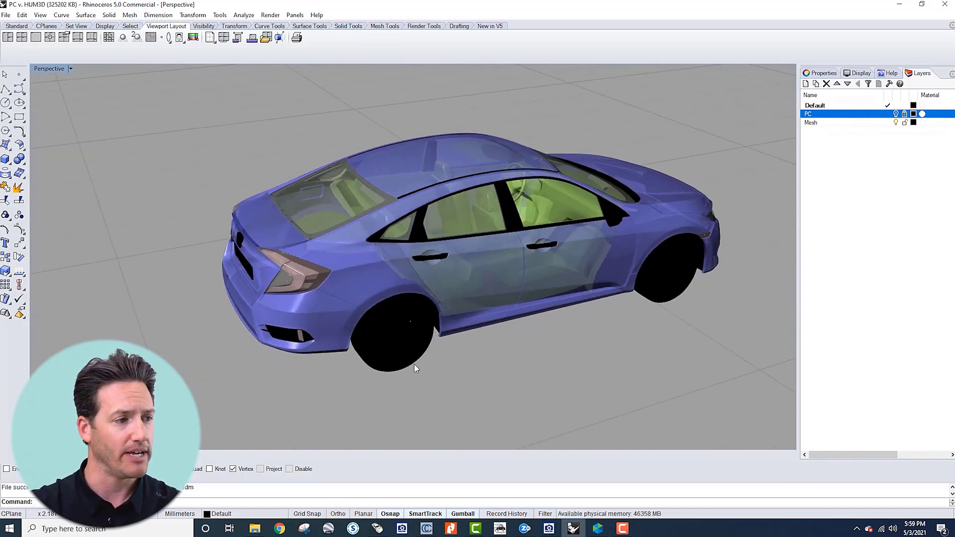
Switch to the side-on Front wireframe view of the car mesh and recentre it.
{"action": "key", "text": "ctrl+F2"}
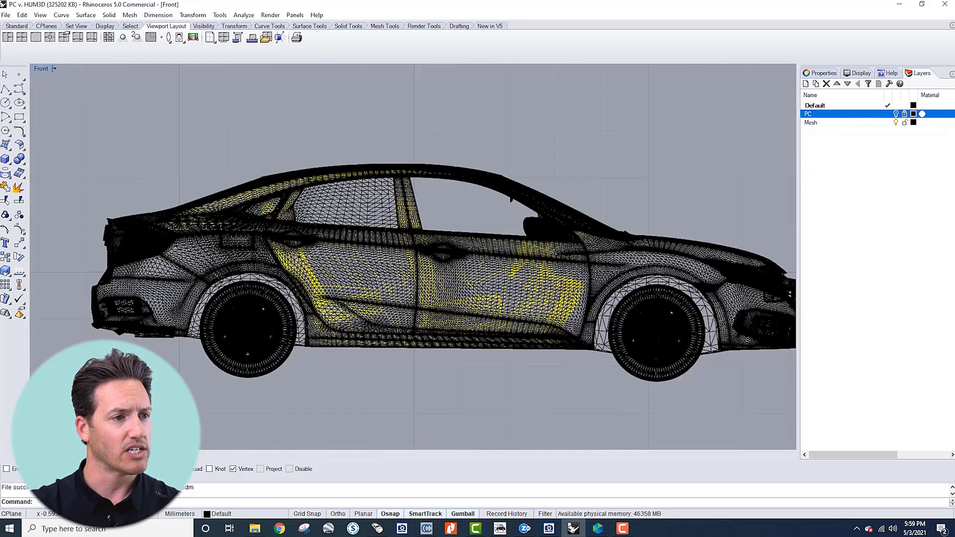
{"action": "scroll", "coordinate": [415, 365], "scroll_direction": "down", "scroll_amount": 2}
{"action": "scroll", "coordinate": [452, 368], "scroll_direction": "up", "scroll_amount": 2}
{"action": "mouse_move", "coordinate": [453, 372]}
{"action": "right_mouse_down"}
{"action": "mouse_move", "coordinate": [445, 383]}
{"action": "mouse_move", "coordinate": [450, 373]}
{"action": "right_mouse_up"}
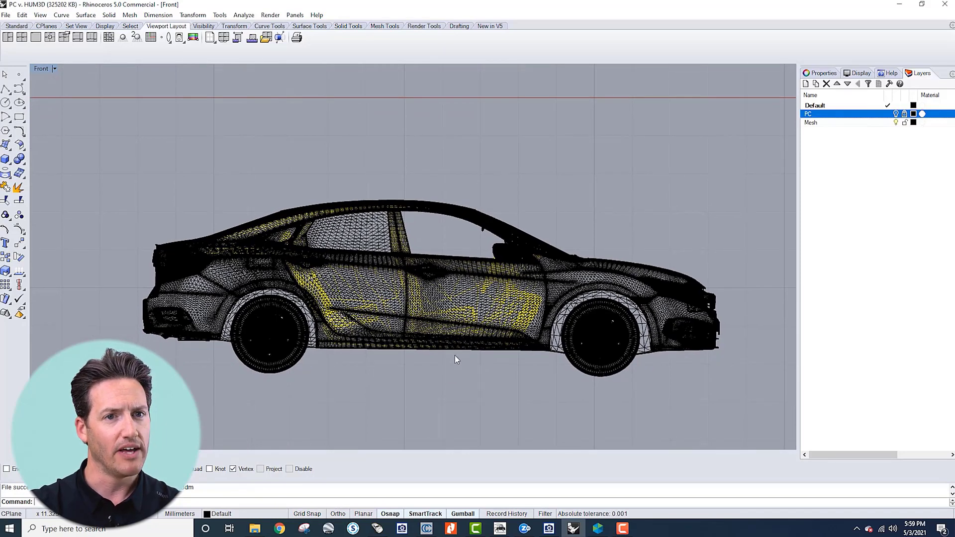
{"action": "scroll", "coordinate": [388, 358], "scroll_direction": "up", "scroll_amount": 2}
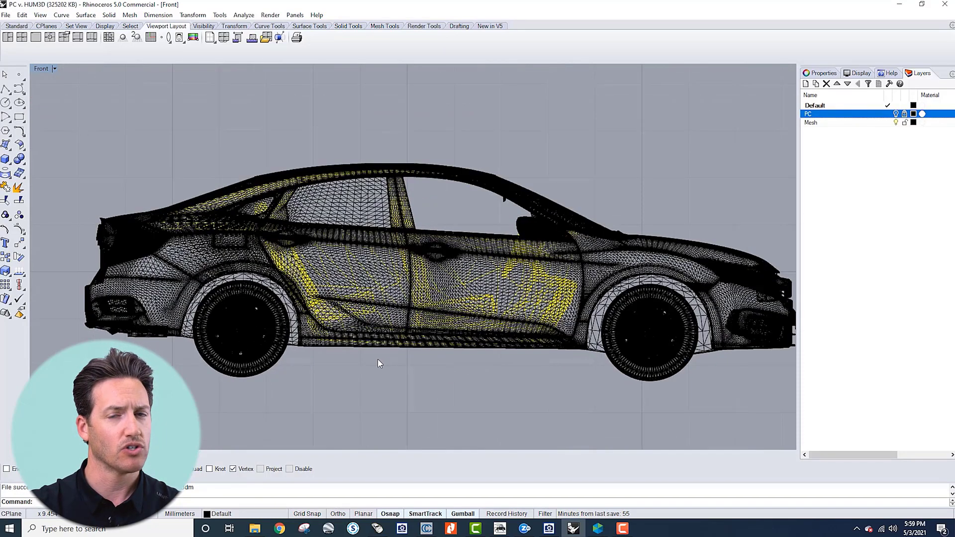
{"action": "right_click_drag", "start_coordinate": [369, 359], "coordinate": [403, 386]}
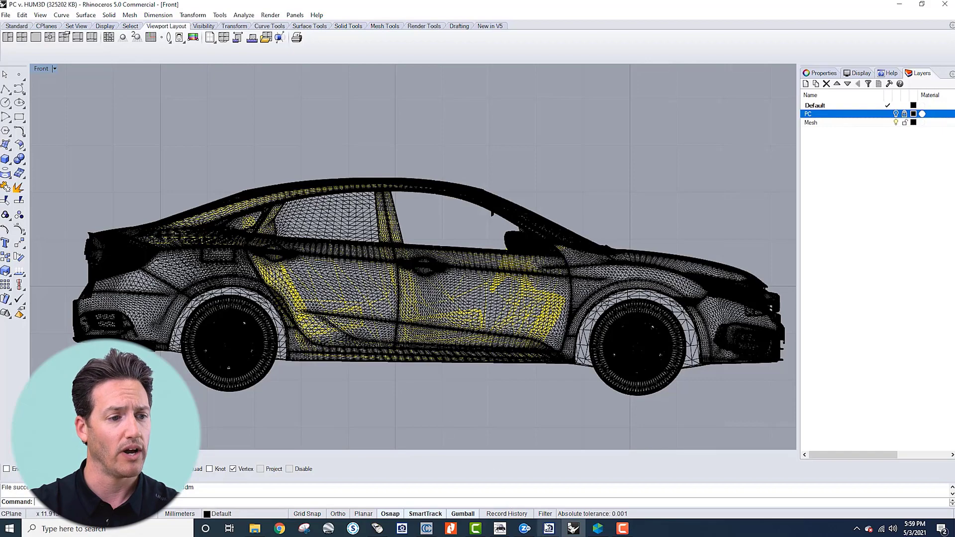
Swap the Corolla spec sheet for the Honda Civic one, then put it away.
{"action": "mouse_move", "coordinate": [499, 529]}
{"action": "left_click", "coordinate": [458, 485]}
{"action": "left_click", "coordinate": [499, 528]}
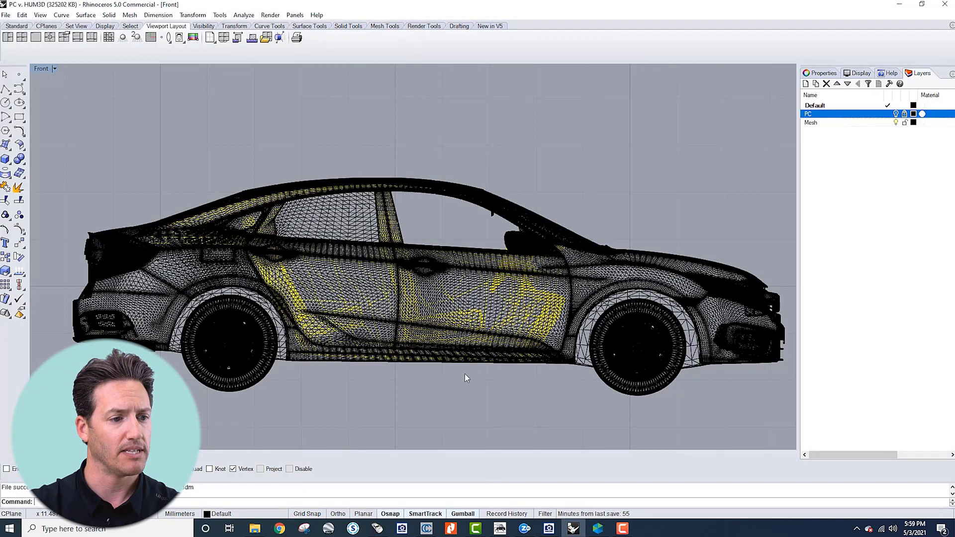
{"action": "left_click", "coordinate": [500, 529]}
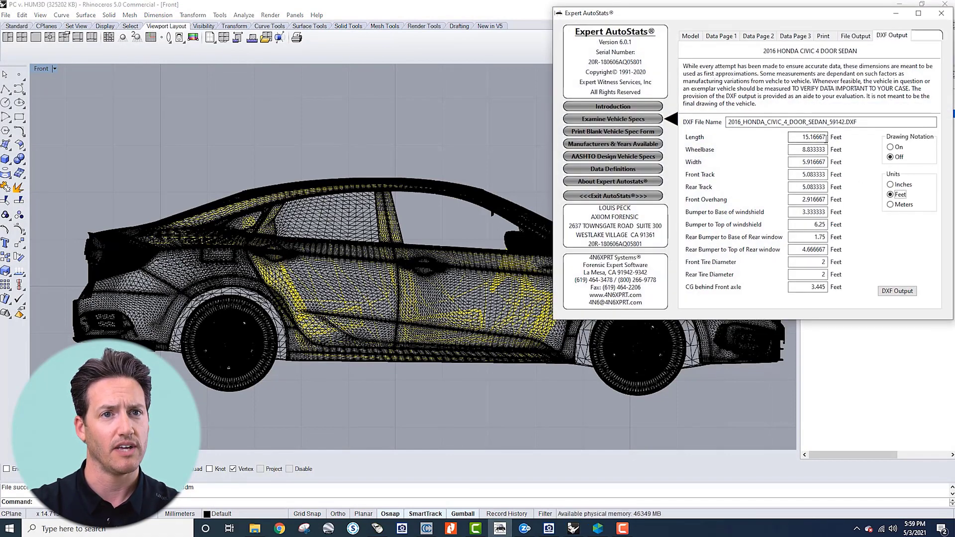
{"action": "left_click", "coordinate": [895, 15]}
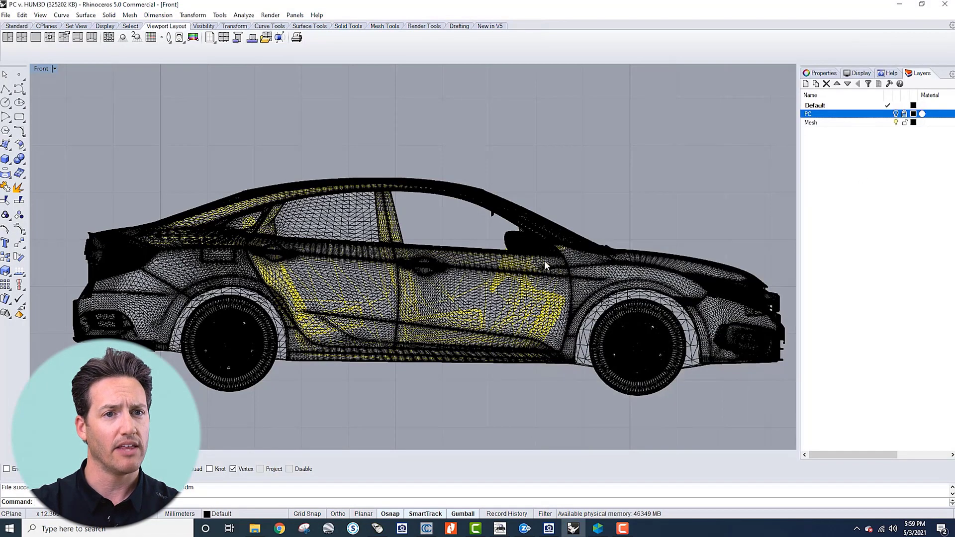
Turn on the PC point cloud layer and zoom the Front view around the side window.
{"action": "left_click", "coordinate": [896, 113]}
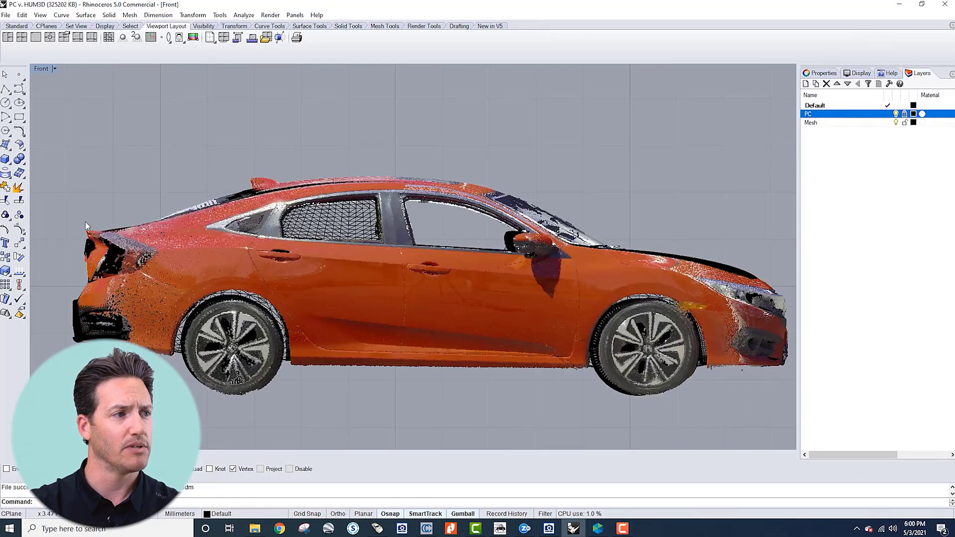
{"action": "scroll", "coordinate": [72, 244], "scroll_direction": "up", "scroll_amount": 5}
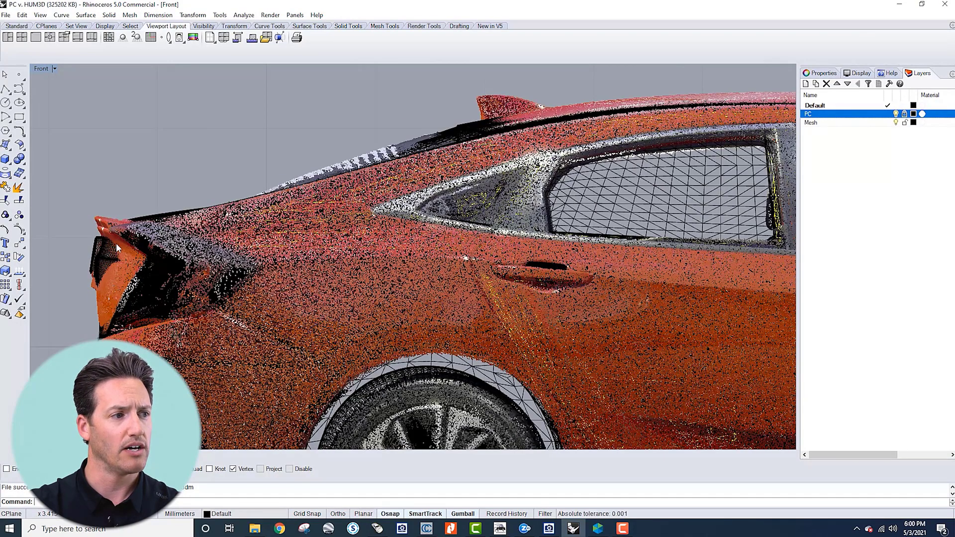
{"action": "scroll", "coordinate": [106, 237], "scroll_direction": "down", "scroll_amount": 3}
{"action": "scroll", "coordinate": [129, 294], "scroll_direction": "down", "scroll_amount": 2}
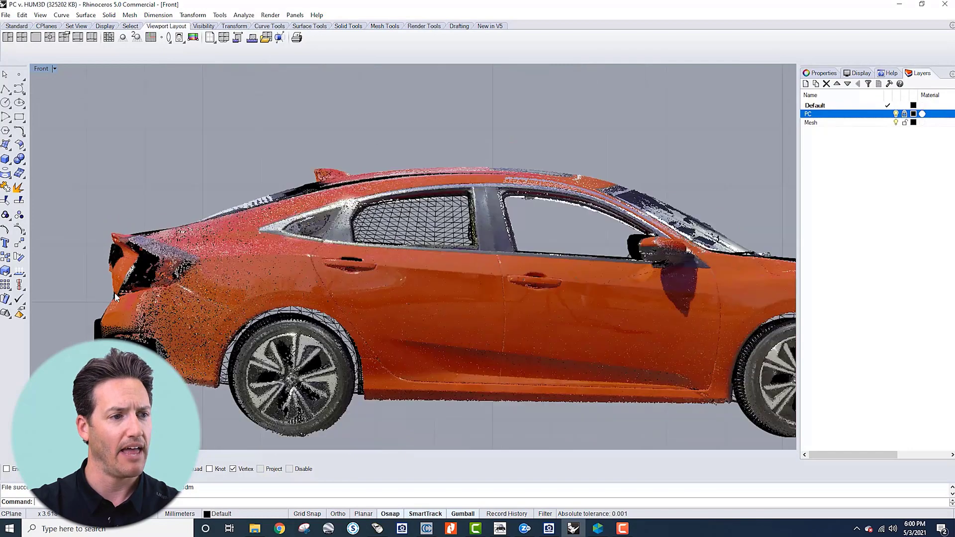
{"action": "scroll", "coordinate": [572, 348], "scroll_direction": "down", "scroll_amount": 2}
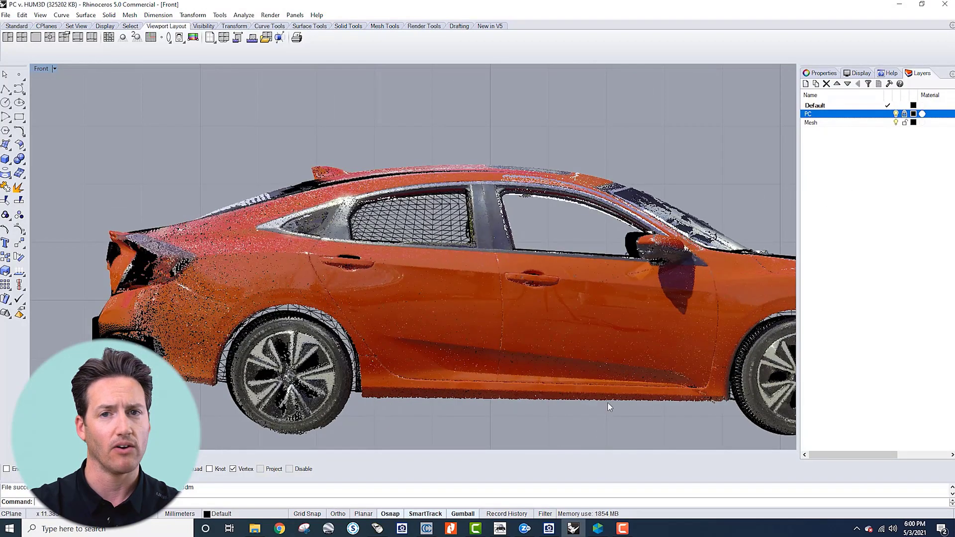
{"action": "scroll", "coordinate": [612, 368], "scroll_direction": "down", "scroll_amount": 3}
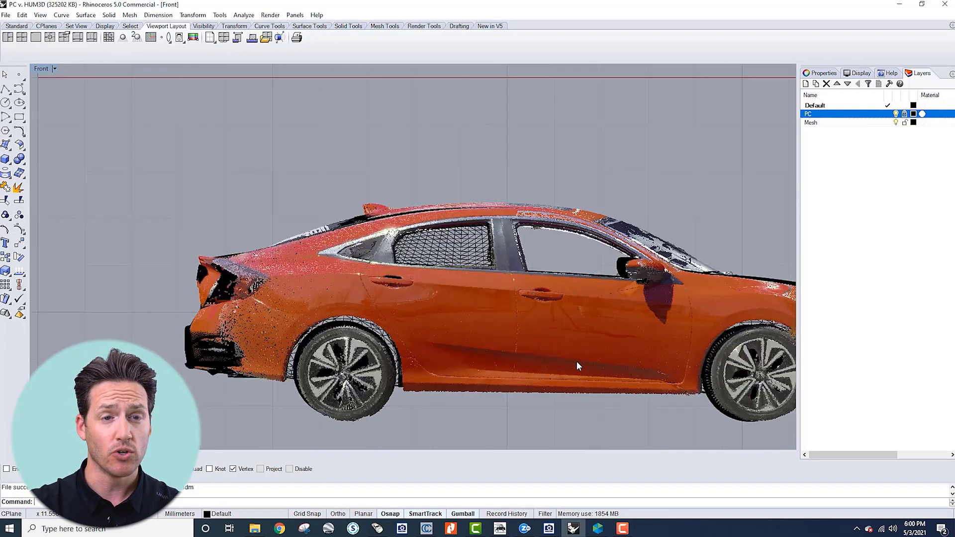
Toggle the PC point cloud off and on against the mesh, leaving it visible.
{"action": "left_click", "coordinate": [896, 113]}
{"action": "scroll", "coordinate": [553, 258], "scroll_direction": "up", "scroll_amount": 8}
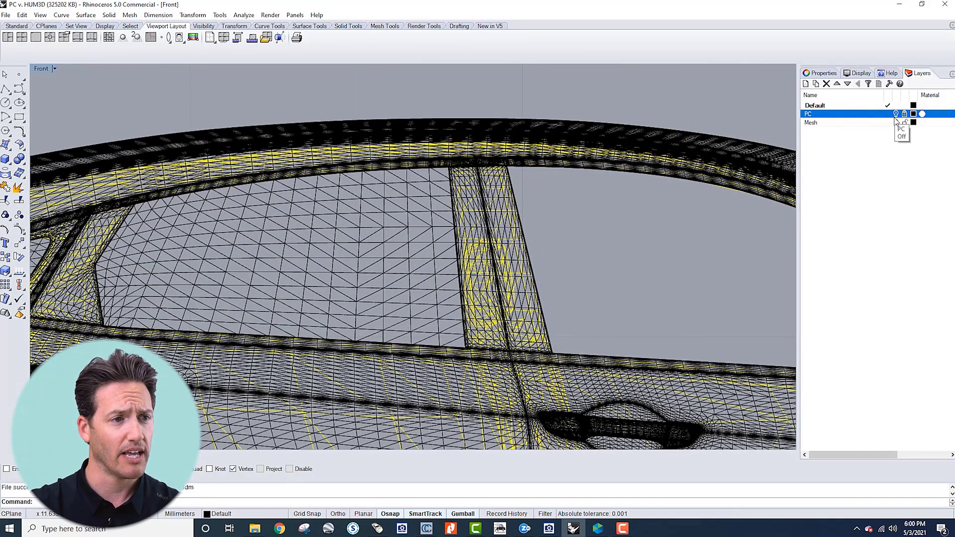
{"action": "scroll", "coordinate": [640, 259], "scroll_direction": "up", "scroll_amount": 3}
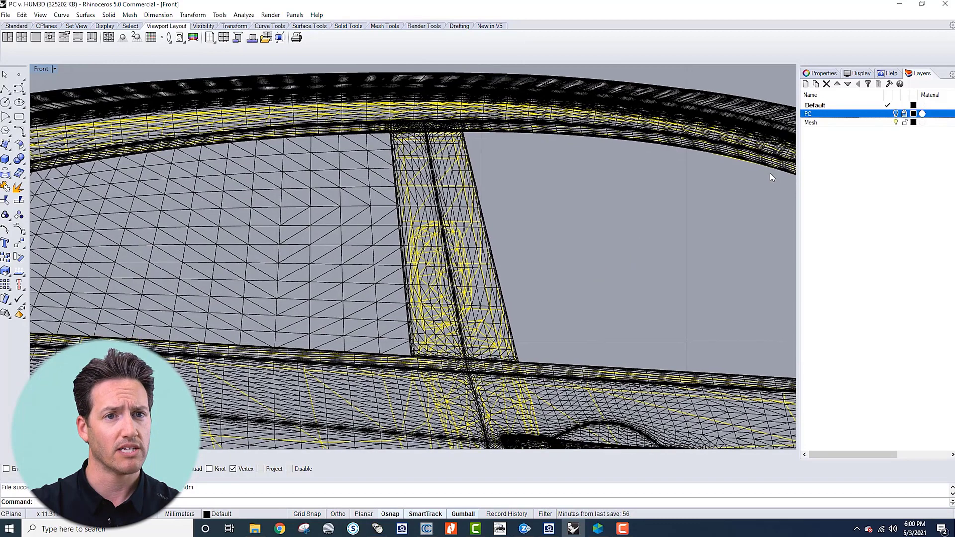
{"action": "left_click", "coordinate": [896, 114]}
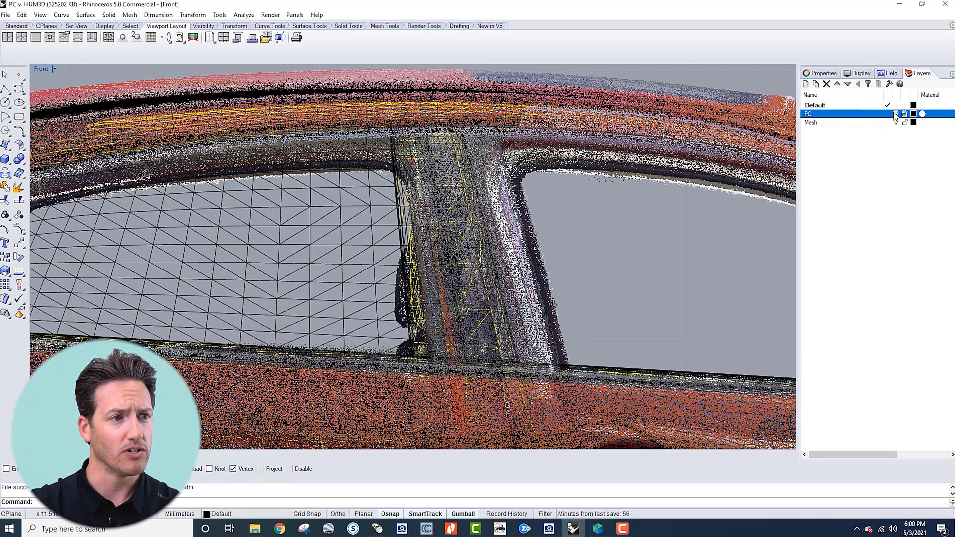
{"action": "left_click", "coordinate": [896, 114]}
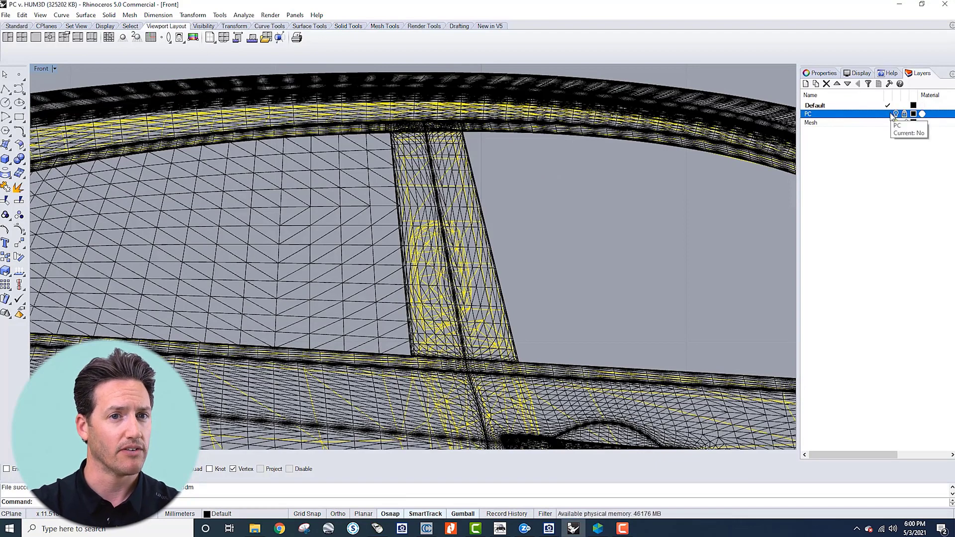
{"action": "left_click", "coordinate": [894, 114]}
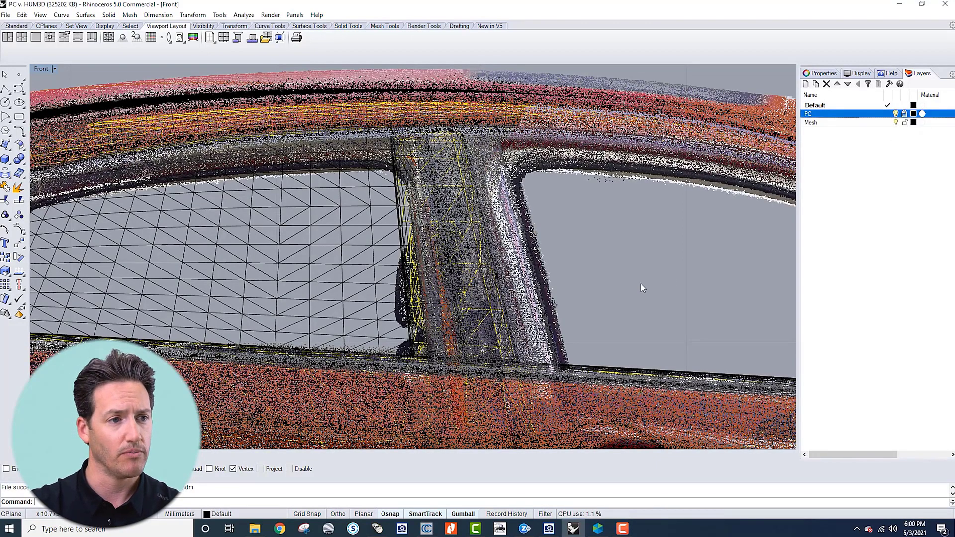
{"action": "scroll", "coordinate": [638, 299], "scroll_direction": "down", "scroll_amount": 3}
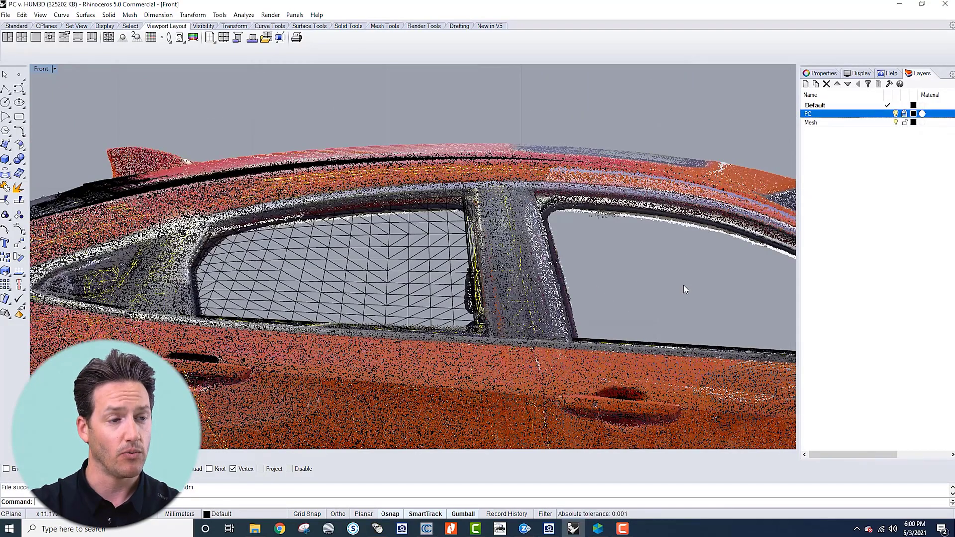
{"action": "scroll", "coordinate": [684, 286], "scroll_direction": "up", "scroll_amount": 2}
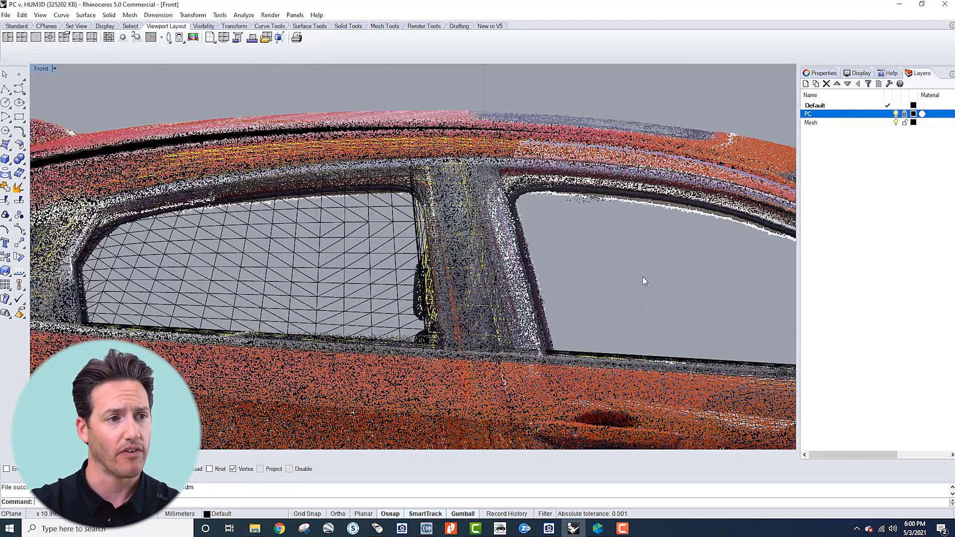
Hide the point cloud, frame the side mirror, and toggle the cloud on and off there.
{"action": "left_click", "coordinate": [895, 114]}
{"action": "scroll", "coordinate": [633, 257], "scroll_direction": "down", "scroll_amount": 3}
{"action": "right_click_drag", "start_coordinate": [633, 257], "coordinate": [514, 269]}
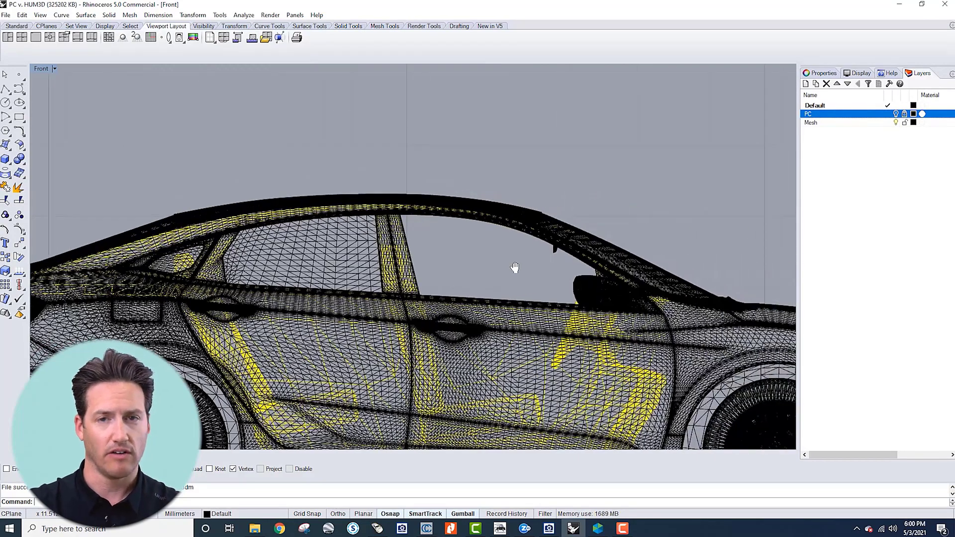
{"action": "scroll", "coordinate": [576, 282], "scroll_direction": "up", "scroll_amount": 2}
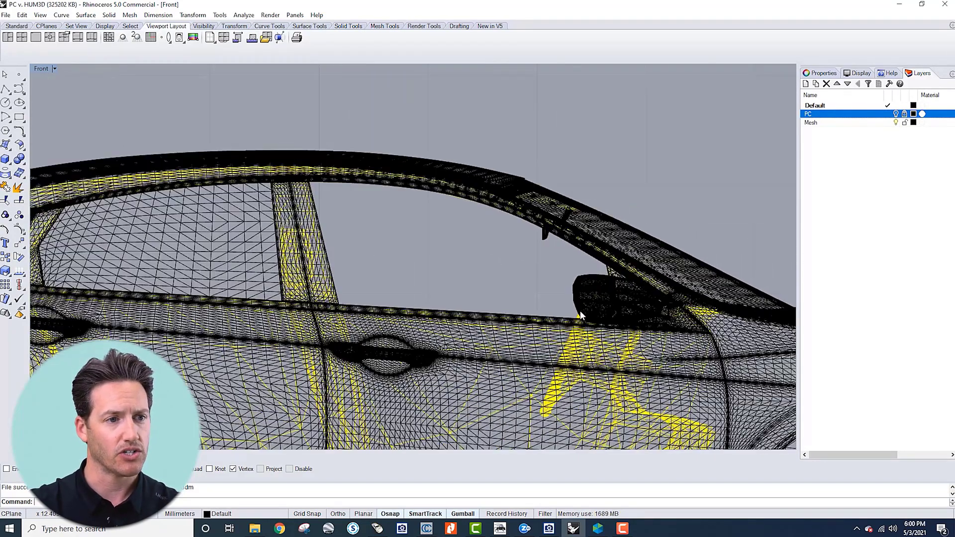
{"action": "right_click_drag", "start_coordinate": [594, 296], "coordinate": [550, 275]}
{"action": "right_click_drag", "start_coordinate": [600, 343], "coordinate": [534, 329]}
{"action": "scroll", "coordinate": [576, 341], "scroll_direction": "up", "scroll_amount": 3}
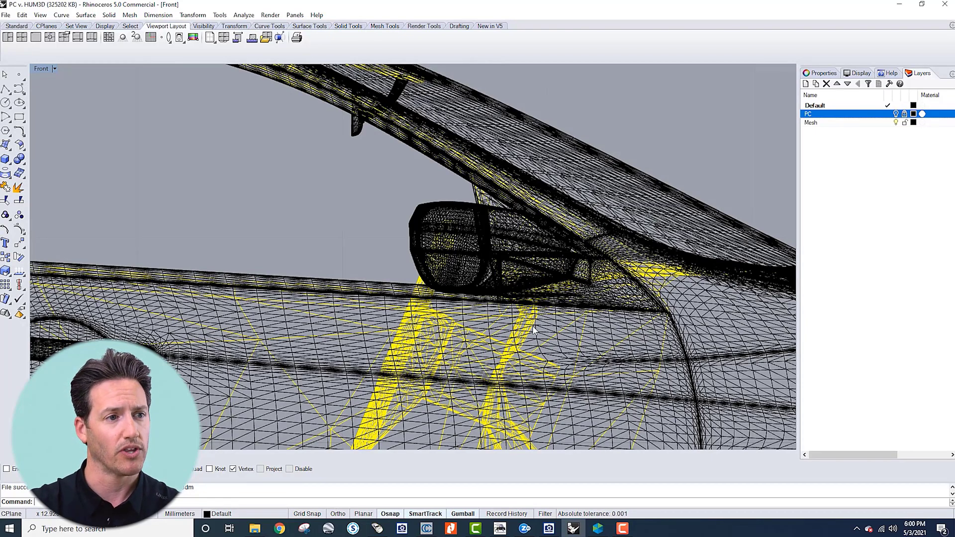
{"action": "scroll", "coordinate": [486, 304], "scroll_direction": "up", "scroll_amount": 2}
{"action": "scroll", "coordinate": [487, 304], "scroll_direction": "down", "scroll_amount": 2}
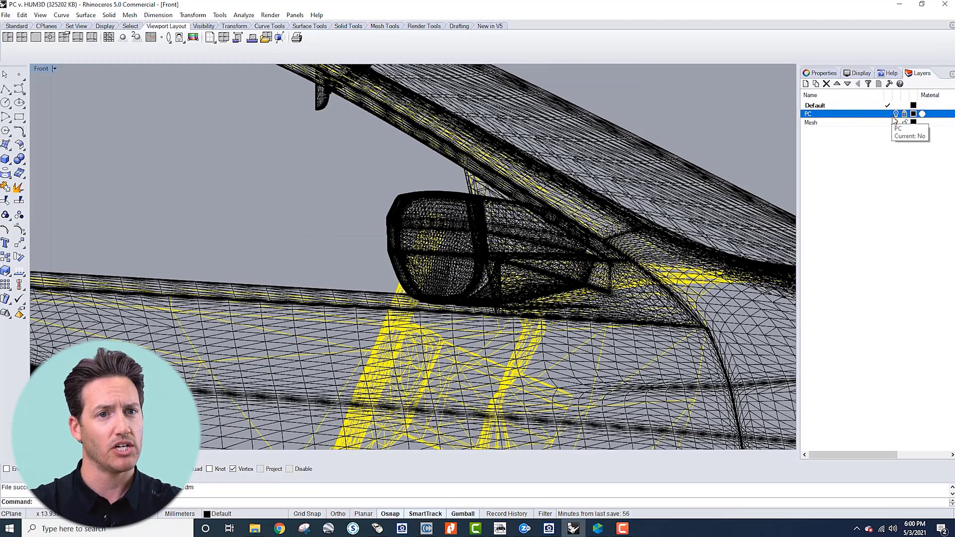
{"action": "left_click", "coordinate": [895, 114]}
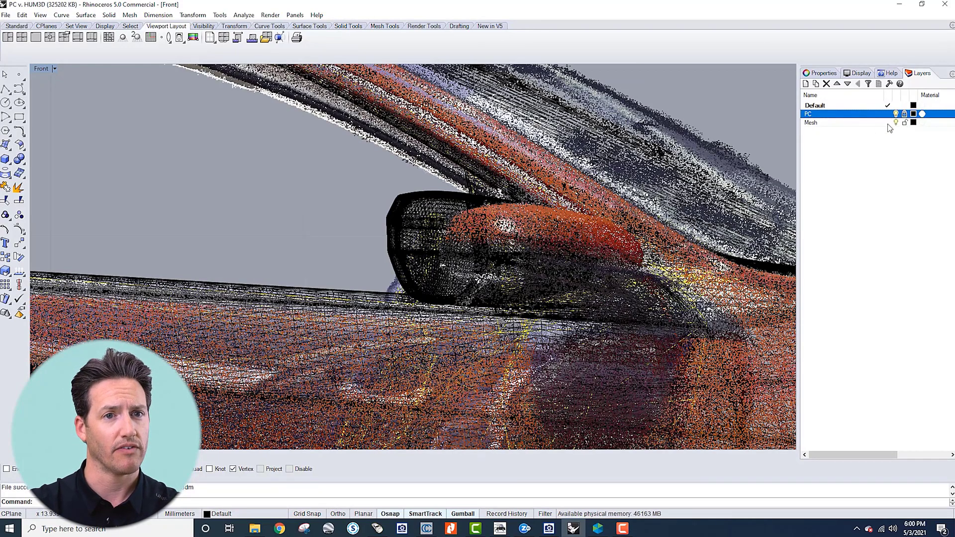
{"action": "left_click", "coordinate": [895, 114]}
Frame the front wheel and bumper and toggle the point cloud on and off to compare.
{"action": "scroll", "coordinate": [622, 272], "scroll_direction": "down", "scroll_amount": 3}
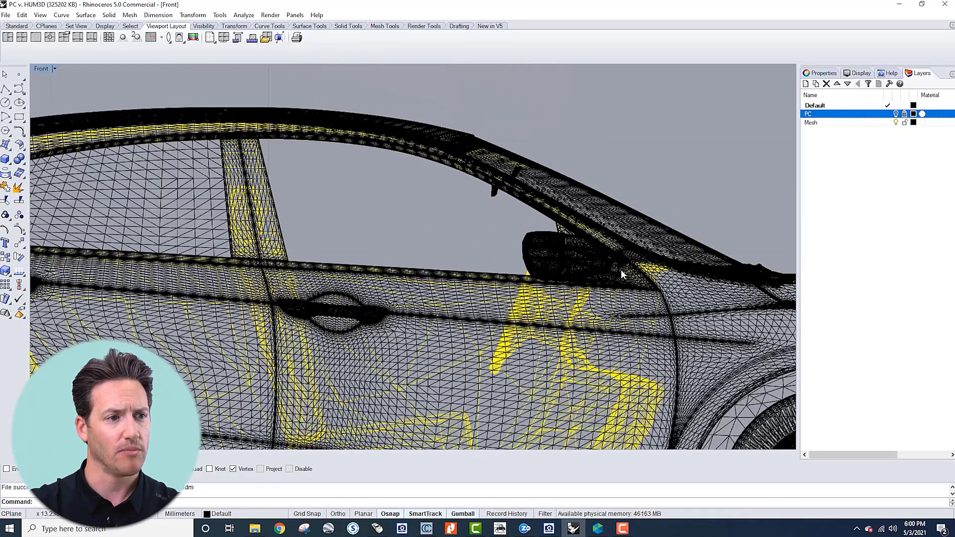
{"action": "right_click_drag", "start_coordinate": [621, 272], "coordinate": [426, 283]}
{"action": "scroll", "coordinate": [425, 282], "scroll_direction": "up", "scroll_amount": 1}
{"action": "scroll", "coordinate": [587, 314], "scroll_direction": "up", "scroll_amount": 2}
{"action": "scroll", "coordinate": [577, 300], "scroll_direction": "down", "scroll_amount": 2}
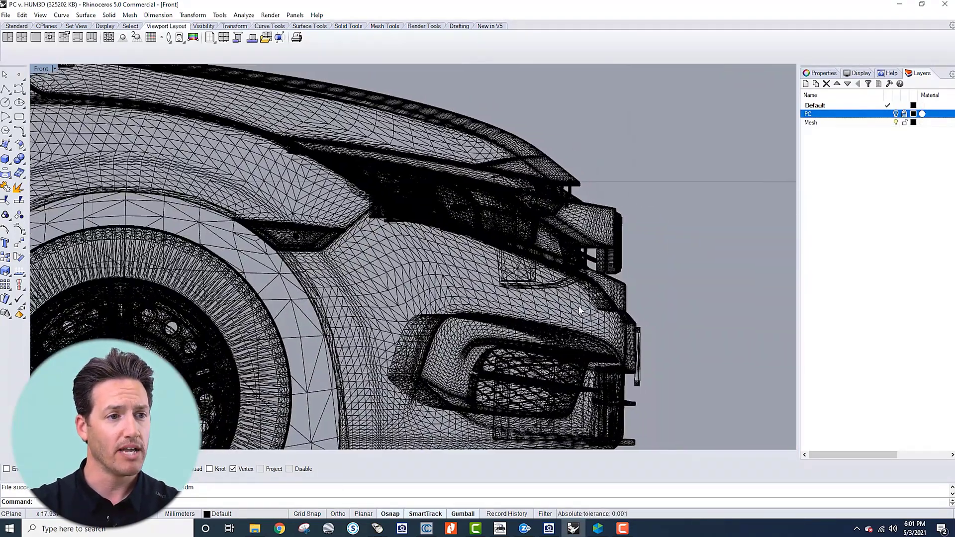
{"action": "scroll", "coordinate": [580, 309], "scroll_direction": "down", "scroll_amount": 1}
{"action": "scroll", "coordinate": [602, 321], "scroll_direction": "down", "scroll_amount": 2}
{"action": "scroll", "coordinate": [608, 309], "scroll_direction": "down", "scroll_amount": 2}
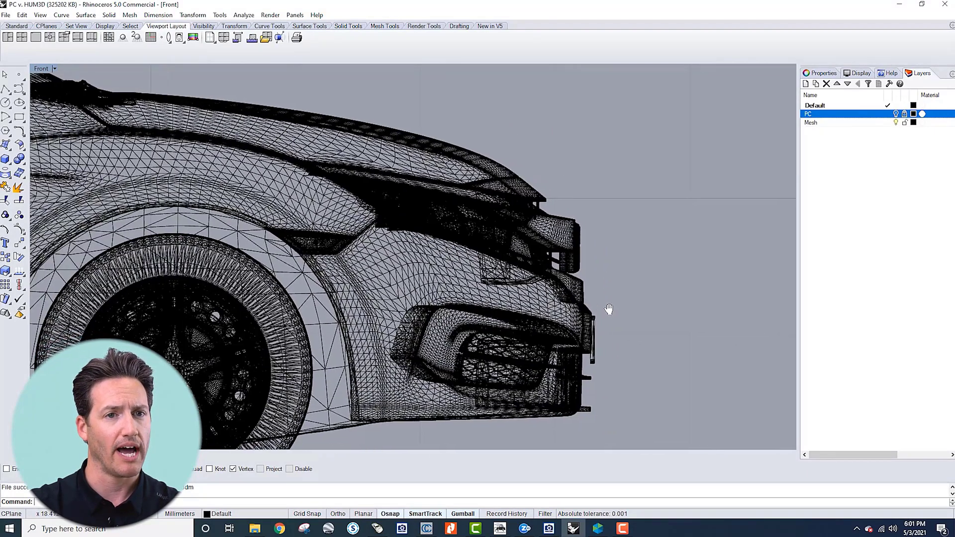
{"action": "scroll", "coordinate": [642, 264], "scroll_direction": "up", "scroll_amount": 1}
{"action": "scroll", "coordinate": [589, 315], "scroll_direction": "up", "scroll_amount": 1}
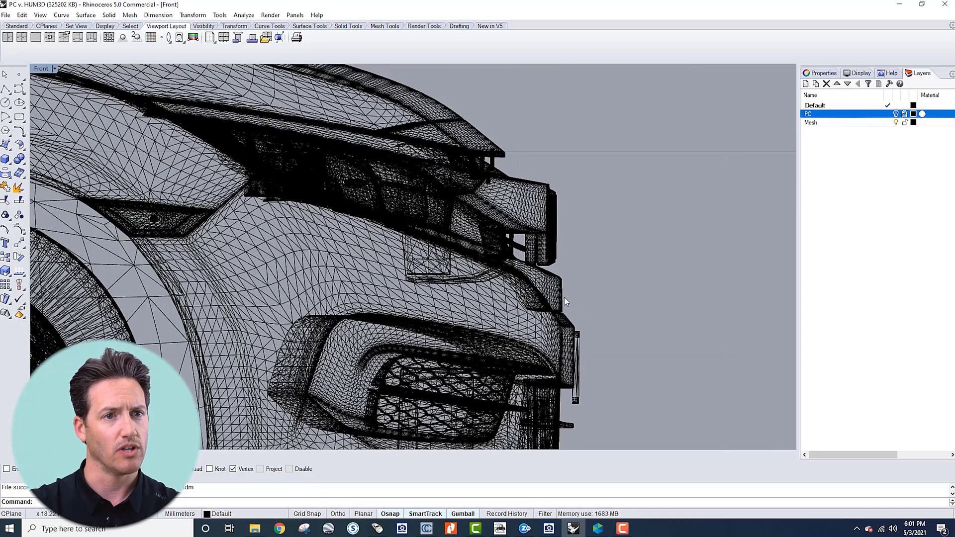
{"action": "left_click", "coordinate": [894, 114]}
{"action": "left_click", "coordinate": [895, 114]}
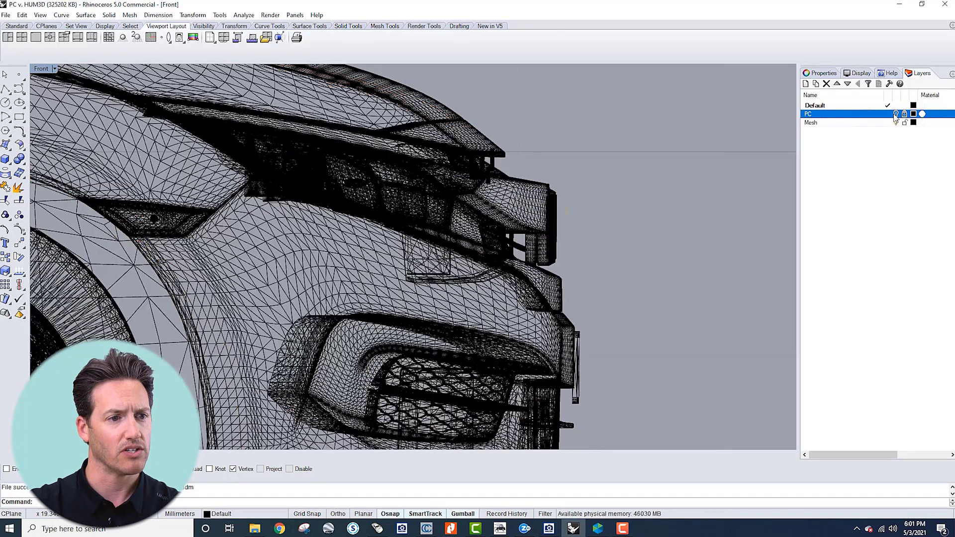
{"action": "left_click", "coordinate": [895, 113]}
{"action": "left_click", "coordinate": [895, 114]}
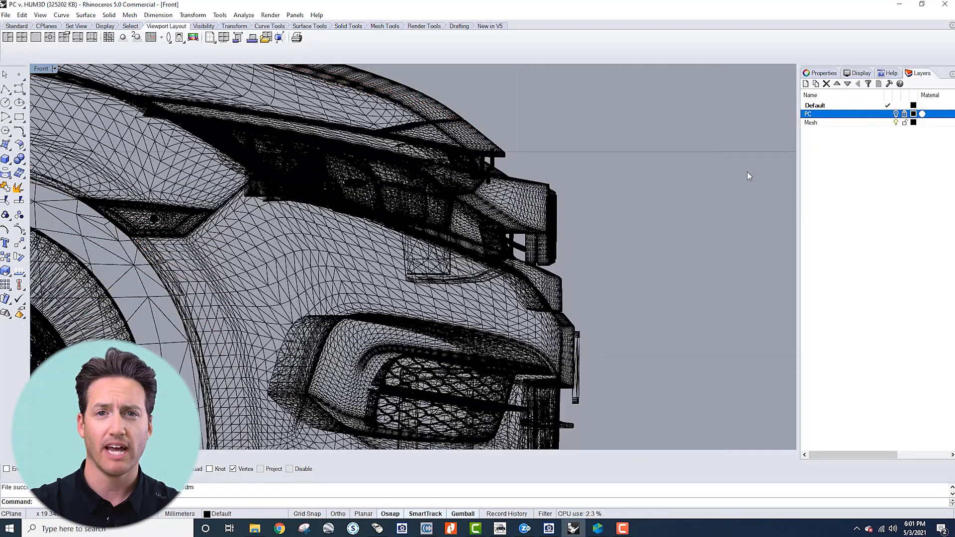
Show the cloud over the front end, set PC then Default current, and turn PC off.
{"action": "scroll", "coordinate": [630, 197], "scroll_direction": "down", "scroll_amount": 3}
{"action": "right_click_drag", "start_coordinate": [610, 241], "coordinate": [725, 286]}
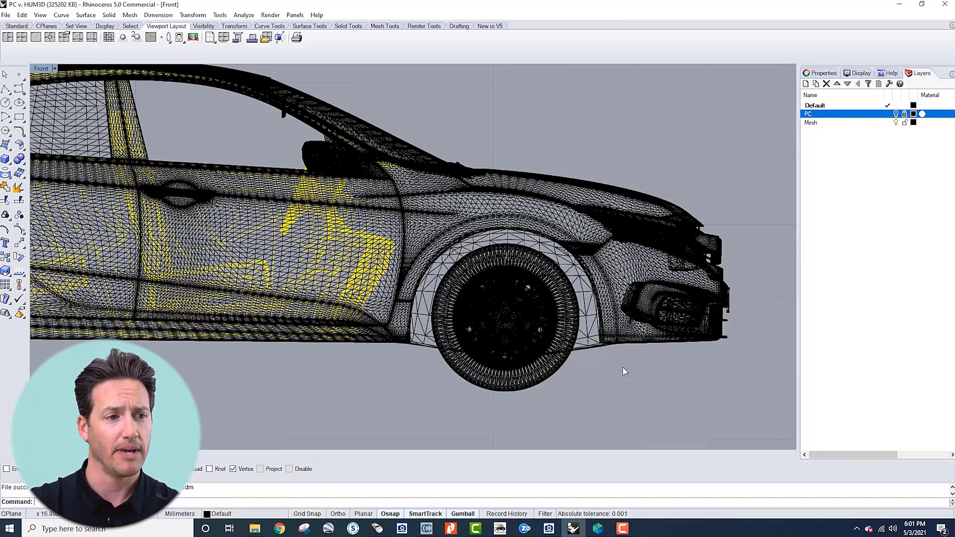
{"action": "scroll", "coordinate": [610, 369], "scroll_direction": "up", "scroll_amount": 2}
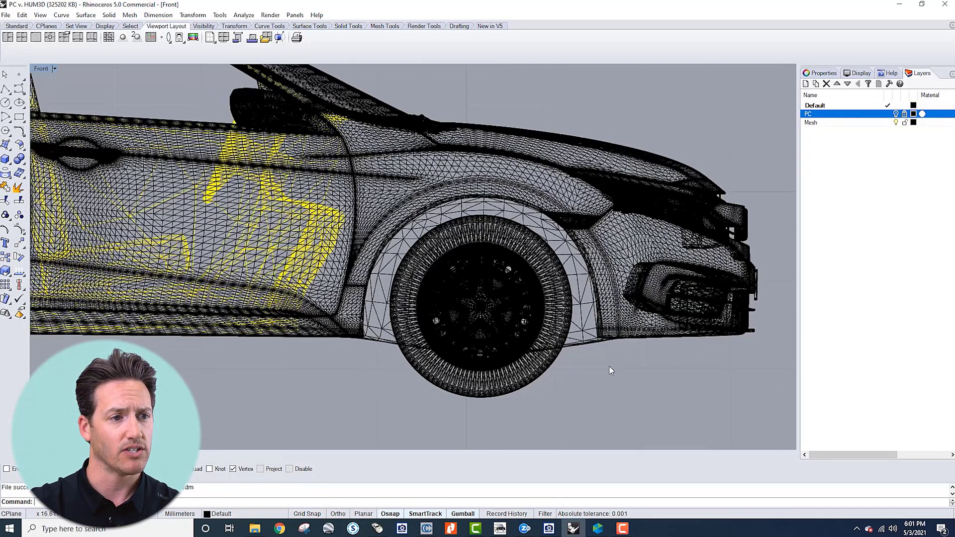
{"action": "right_click_drag", "start_coordinate": [607, 369], "coordinate": [601, 385]}
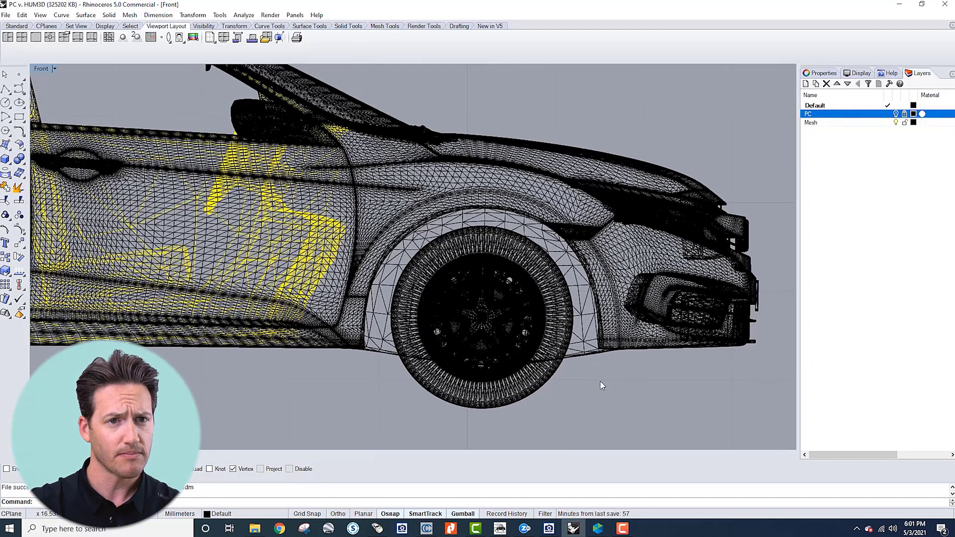
{"action": "left_click", "coordinate": [896, 115]}
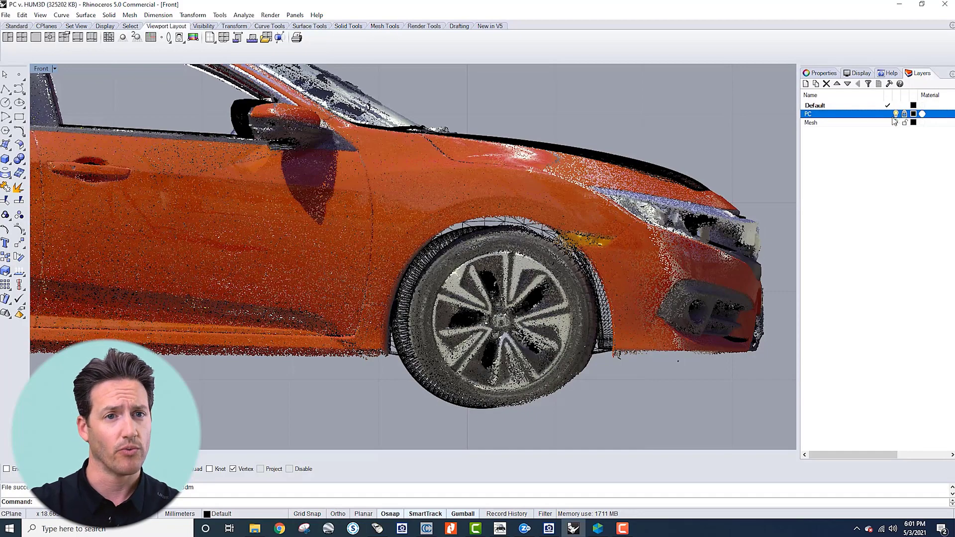
{"action": "left_click", "coordinate": [889, 115]}
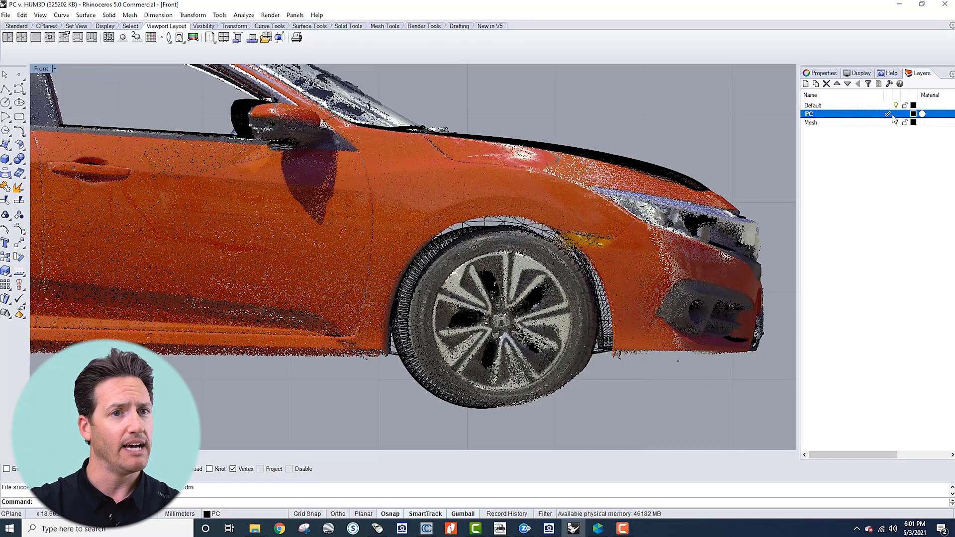
{"action": "left_click", "coordinate": [888, 105]}
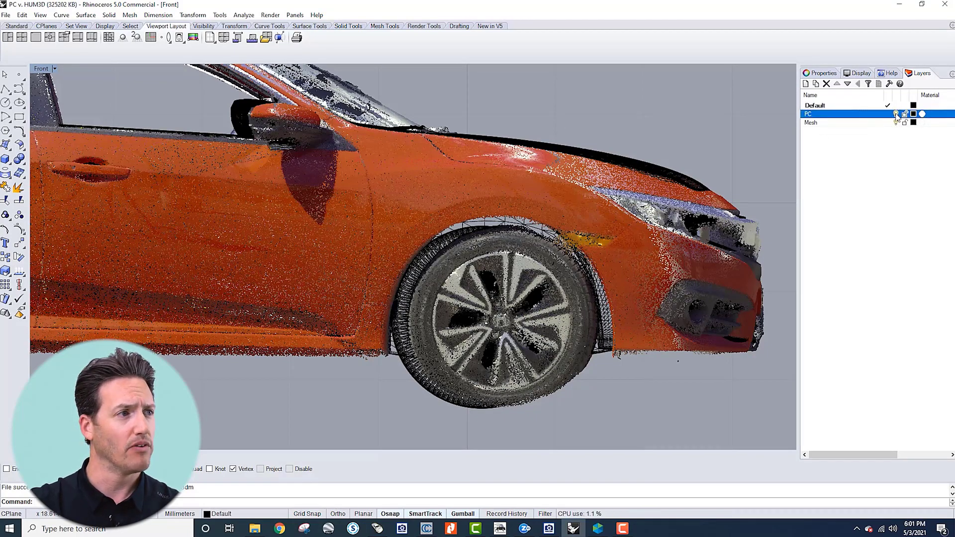
{"action": "left_click", "coordinate": [895, 114]}
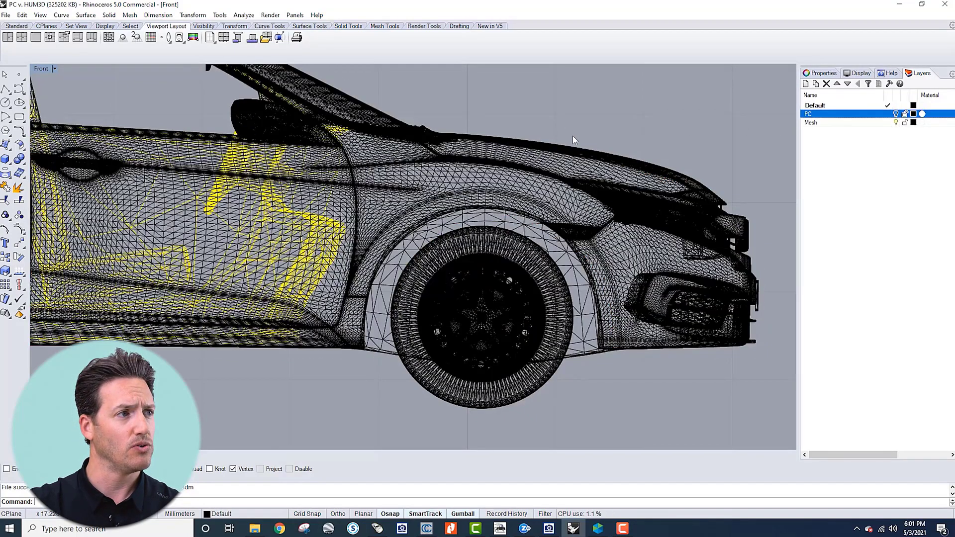
Restore the four viewports, maximize Perspective, and orbit the shaded car from rear to roof.
{"action": "double_click", "coordinate": [44, 69]}
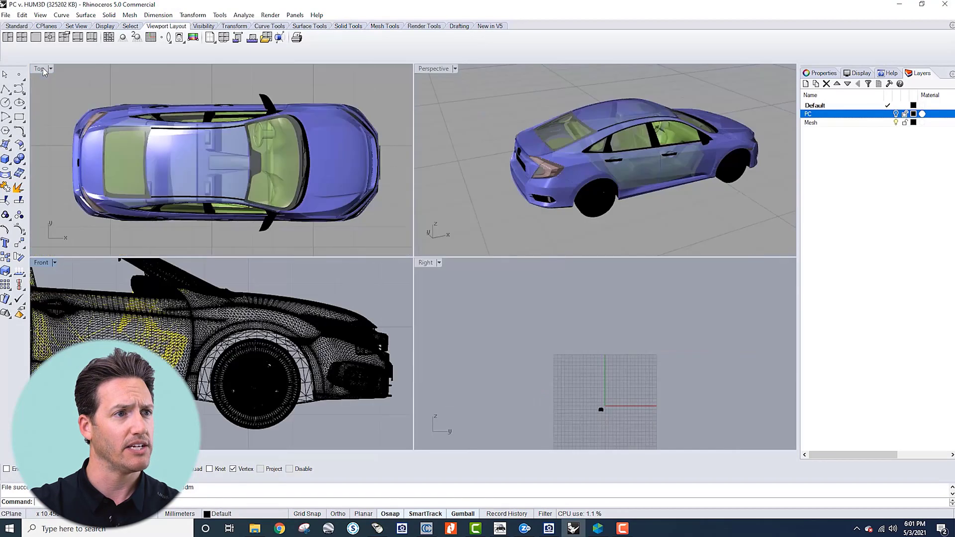
{"action": "double_click", "coordinate": [438, 68]}
{"action": "right_click_drag", "start_coordinate": [451, 337], "coordinate": [517, 288]}
{"action": "scroll", "coordinate": [406, 160], "scroll_direction": "up", "scroll_amount": 6}
{"action": "scroll", "coordinate": [408, 172], "scroll_direction": "down", "scroll_amount": 3}
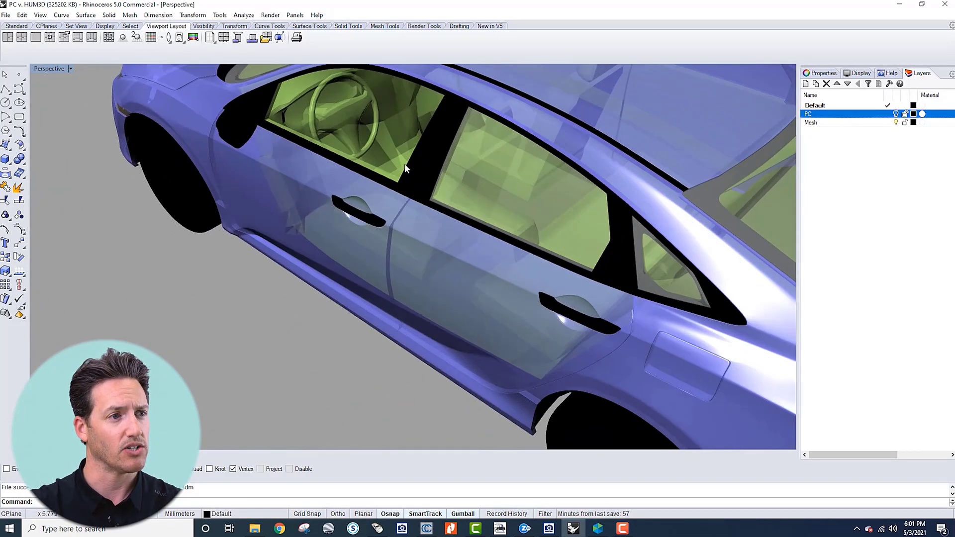
{"action": "right_click_drag", "start_coordinate": [403, 163], "coordinate": [452, 243]}
{"action": "scroll", "coordinate": [453, 242], "scroll_direction": "up", "scroll_amount": 2}
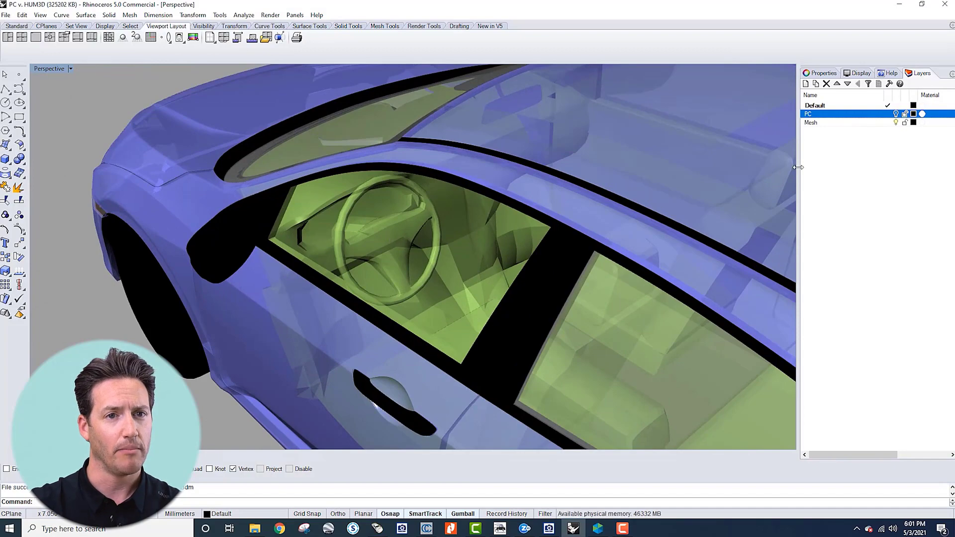
Show the point cloud over the shaded car, hide it again, and orbit over the windshield.
{"action": "left_click", "coordinate": [895, 114]}
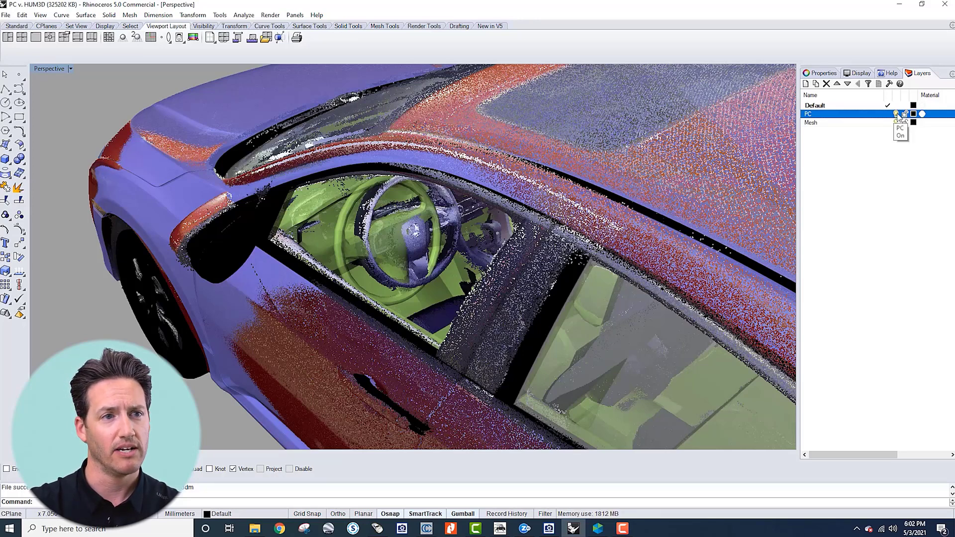
{"action": "left_click", "coordinate": [895, 114]}
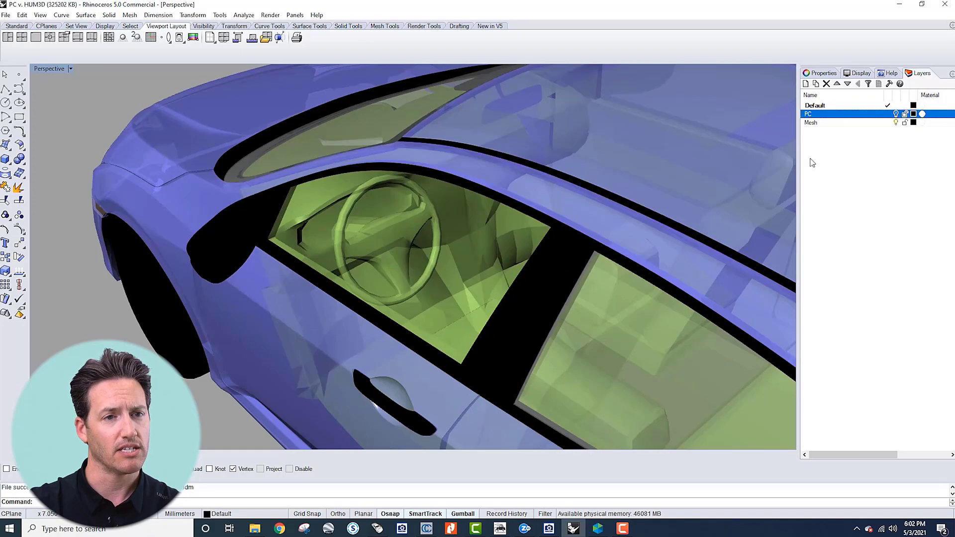
{"action": "scroll", "coordinate": [711, 262], "scroll_direction": "down", "scroll_amount": 3}
{"action": "right_click_drag", "start_coordinate": [711, 262], "coordinate": [542, 276]}
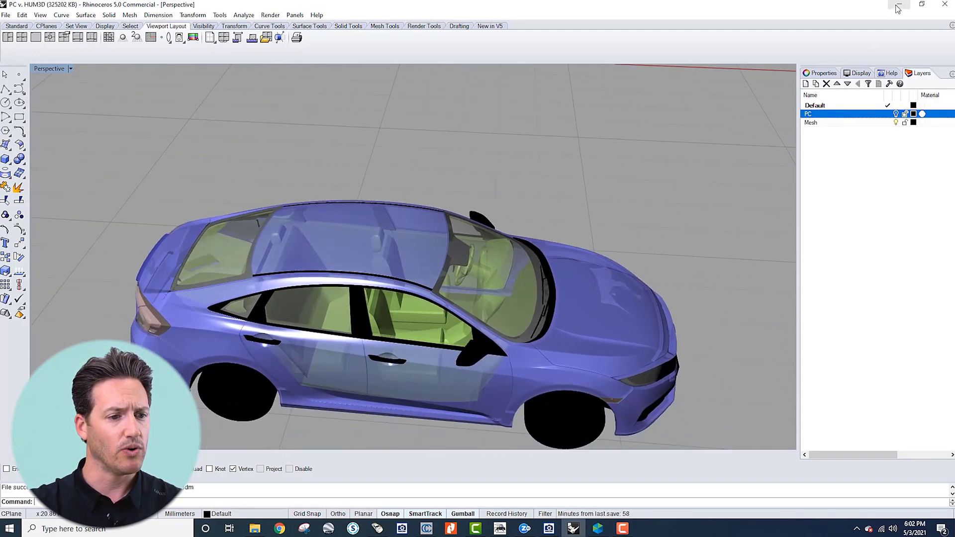
Bring PhotoModeler forward, widen the photo pane, and zoom Photo1 between 100% and 200%.
{"action": "left_click", "coordinate": [599, 530]}
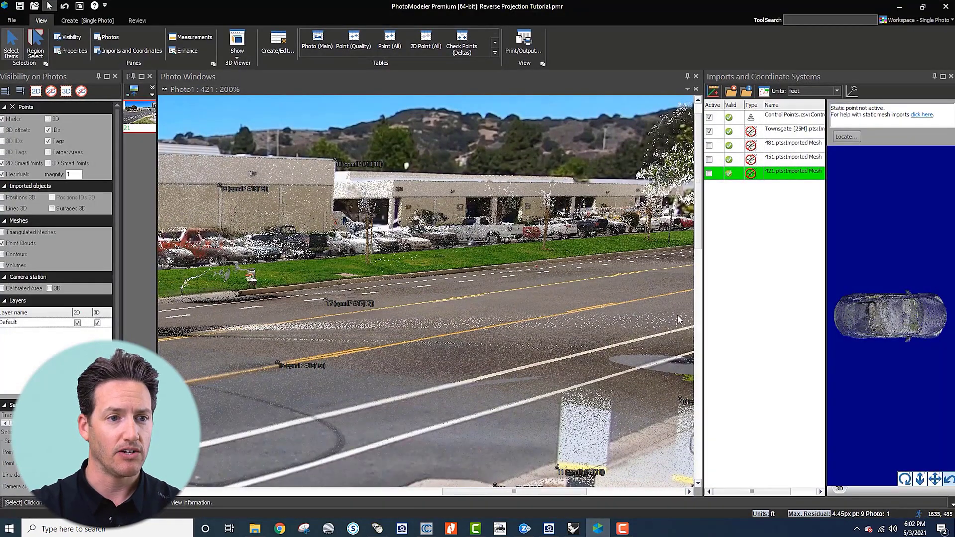
{"action": "left_click_drag", "start_coordinate": [702, 300], "coordinate": [770, 299]}
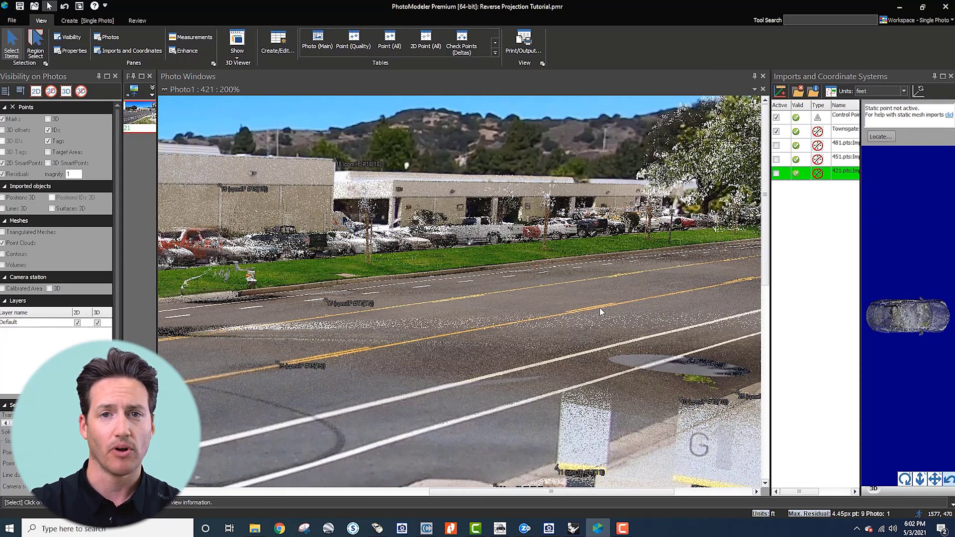
{"action": "scroll", "coordinate": [600, 311], "scroll_direction": "down", "scroll_amount": 1}
{"action": "scroll", "coordinate": [603, 300], "scroll_direction": "down", "scroll_amount": 1}
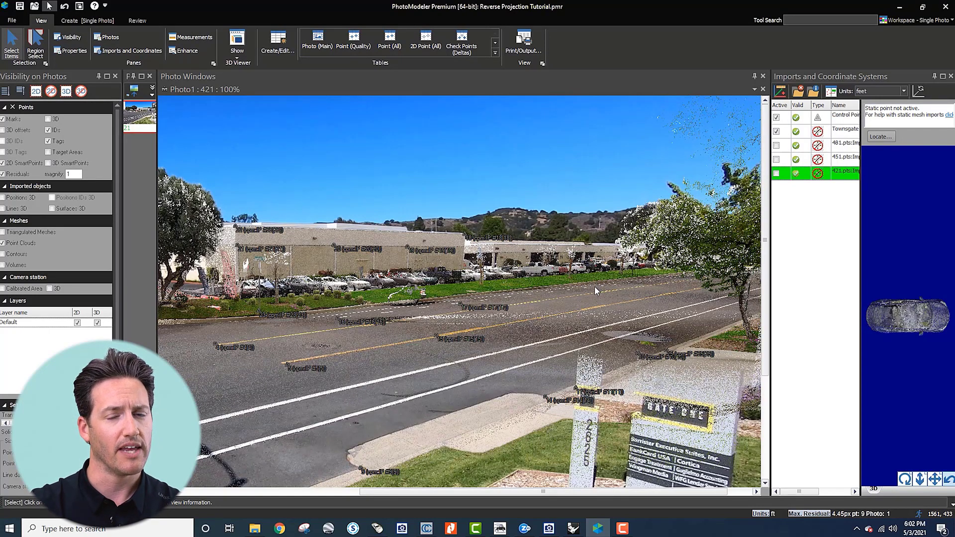
{"action": "scroll", "coordinate": [592, 292], "scroll_direction": "up", "scroll_amount": 1}
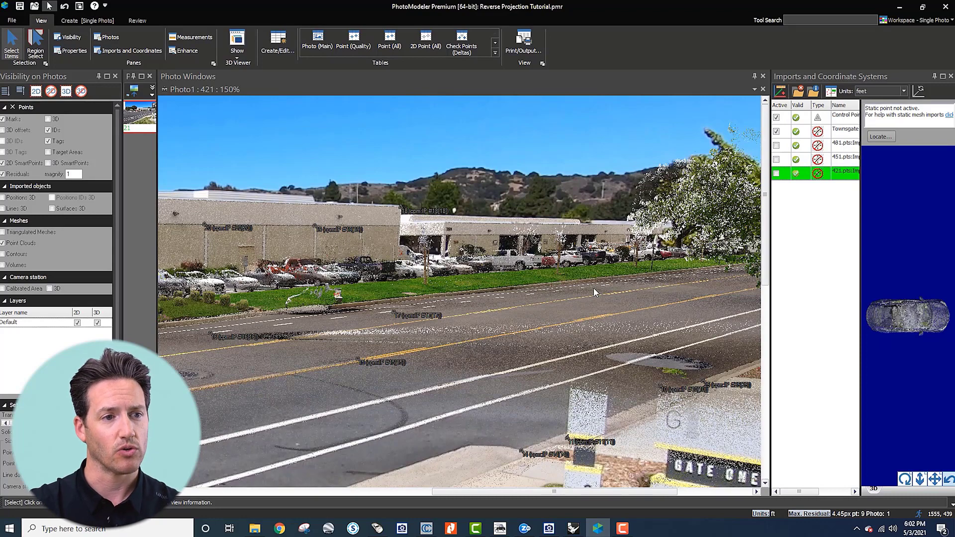
{"action": "scroll", "coordinate": [588, 289], "scroll_direction": "down", "scroll_amount": 1}
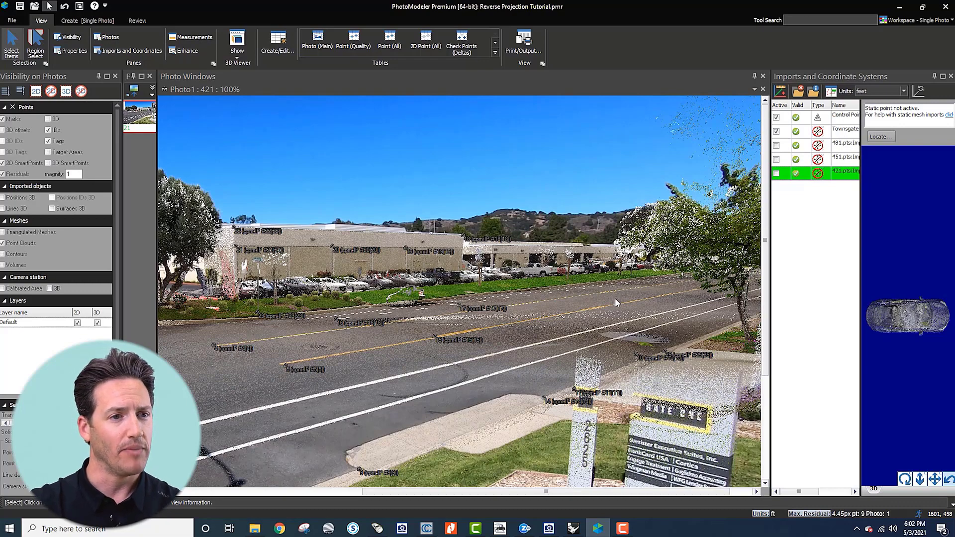
{"action": "scroll", "coordinate": [614, 300], "scroll_direction": "up", "scroll_amount": 1}
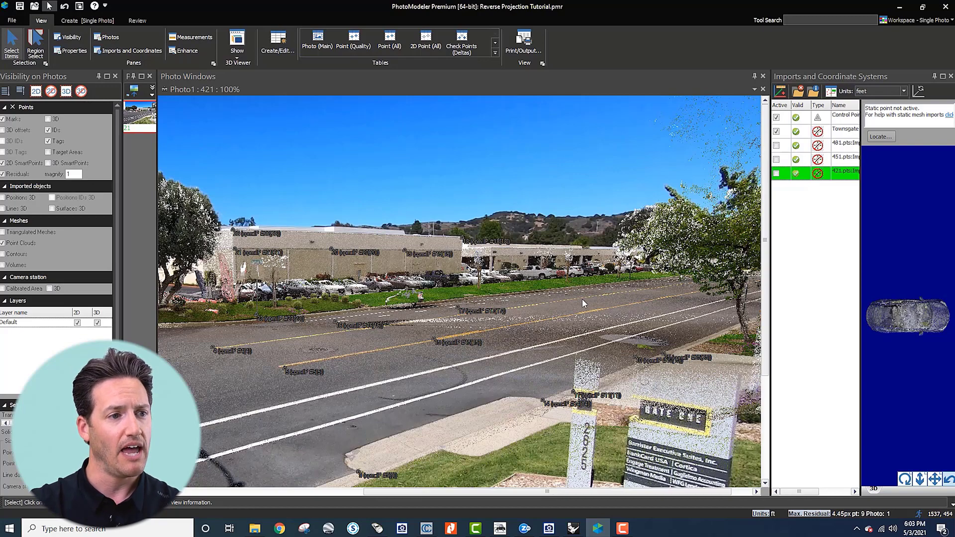
{"action": "scroll", "coordinate": [582, 299], "scroll_direction": "up", "scroll_amount": 1}
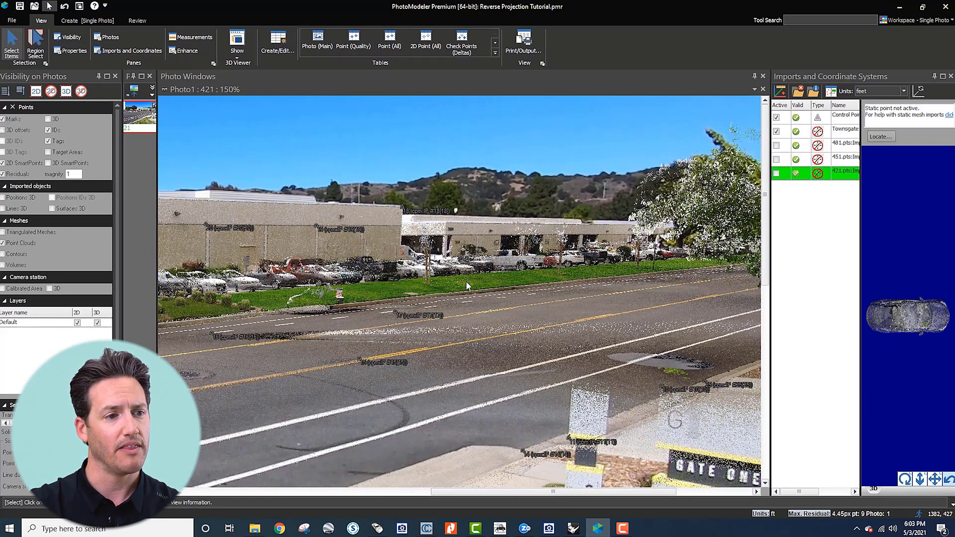
{"action": "scroll", "coordinate": [466, 282], "scroll_direction": "down", "scroll_amount": 1}
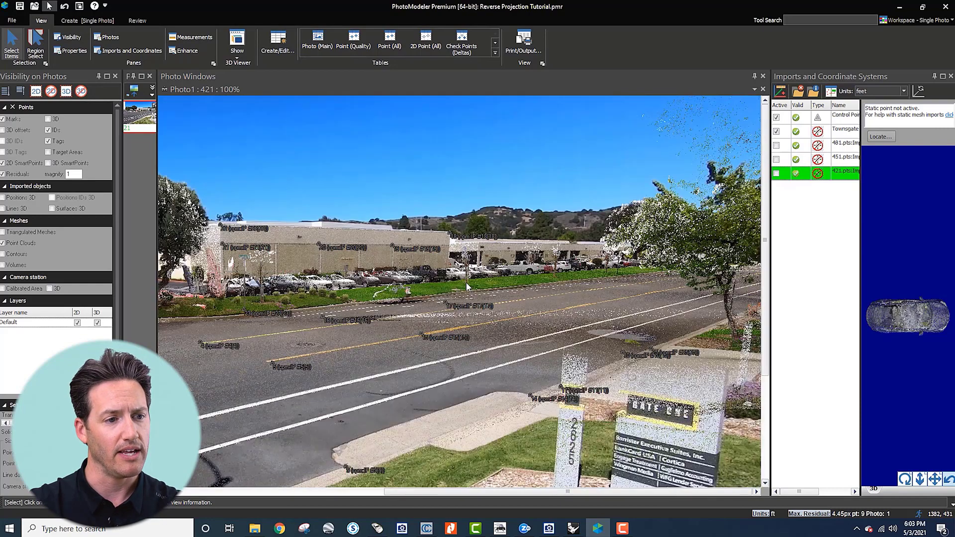
Turn Point Clouds visibility off, on and off again, then zoom Photo1 to 200%.
{"action": "left_click", "coordinate": [2, 243]}
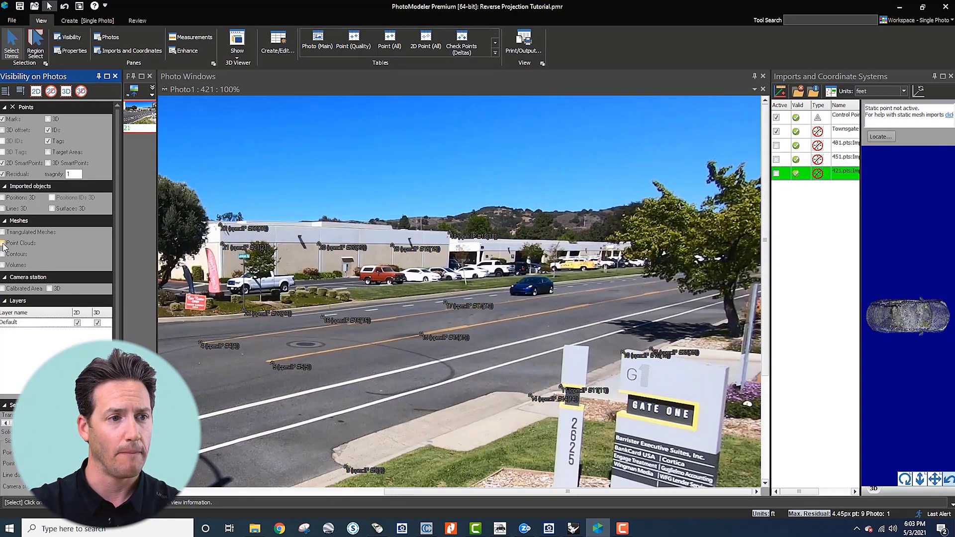
{"action": "left_click", "coordinate": [3, 243]}
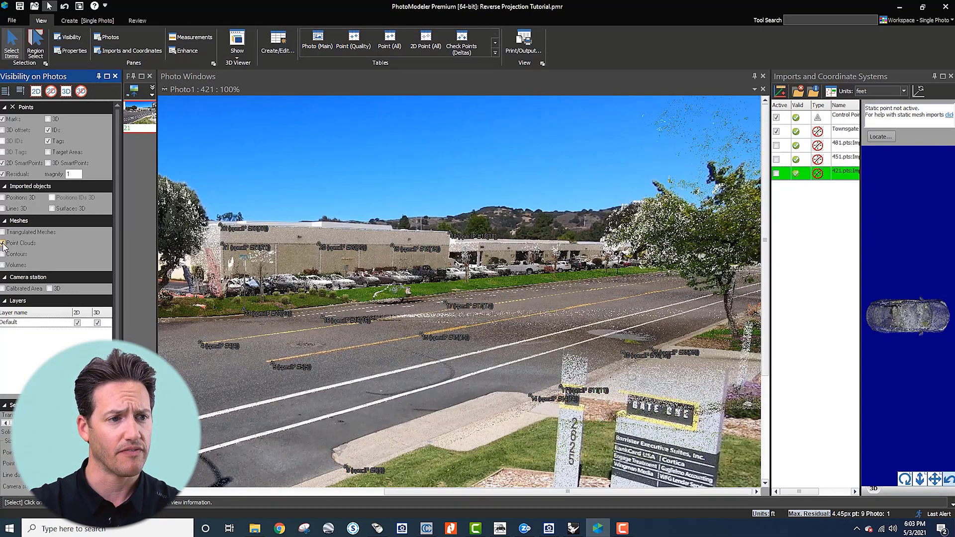
{"action": "left_click", "coordinate": [4, 244]}
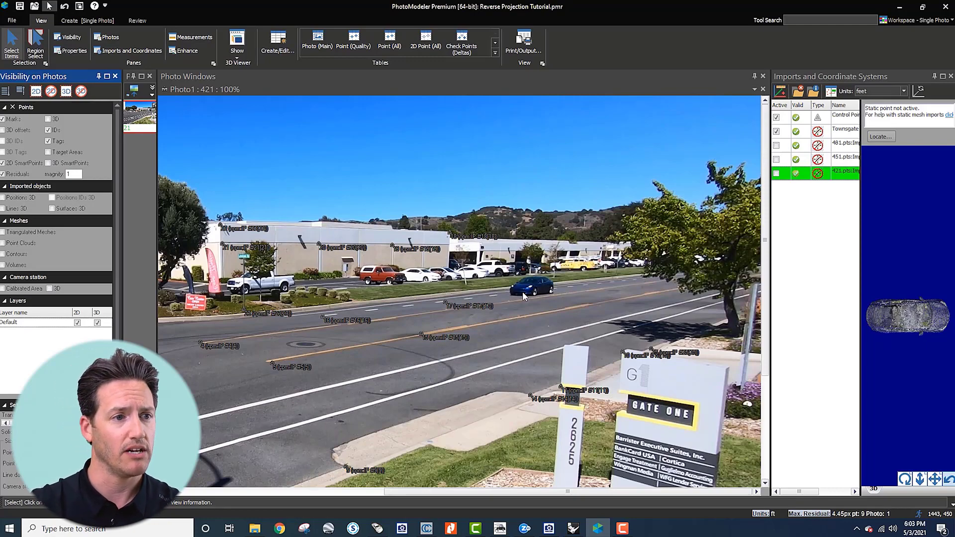
{"action": "scroll", "coordinate": [586, 287], "scroll_direction": "up", "scroll_amount": 2}
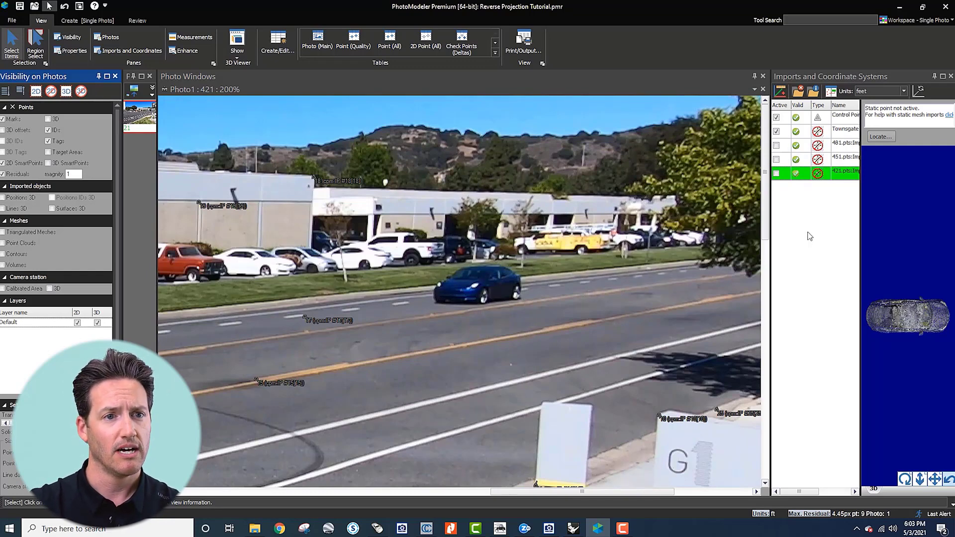
Activate the 421.pts import and enable Point Clouds so it overlays the blue car.
{"action": "left_click", "coordinate": [777, 174]}
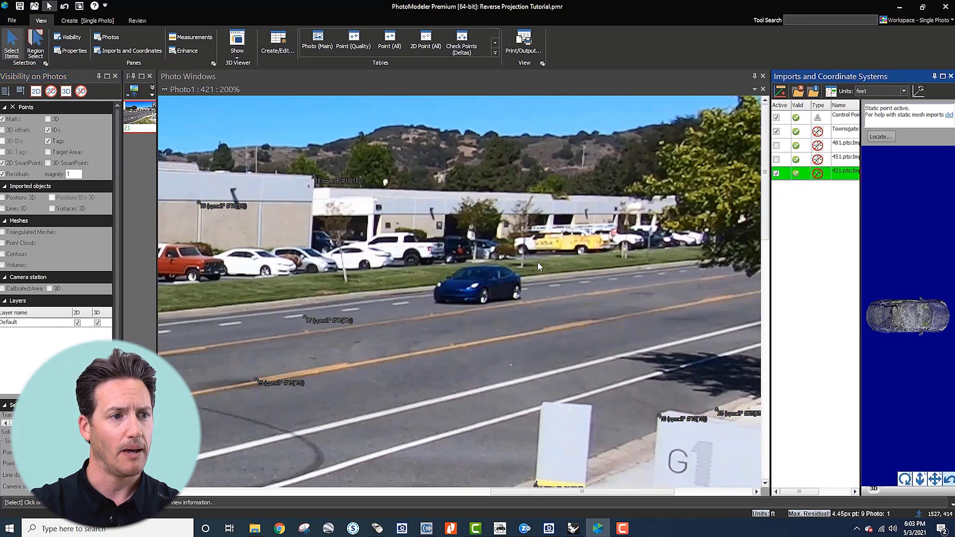
{"action": "scroll", "coordinate": [495, 288], "scroll_direction": "up", "scroll_amount": 1}
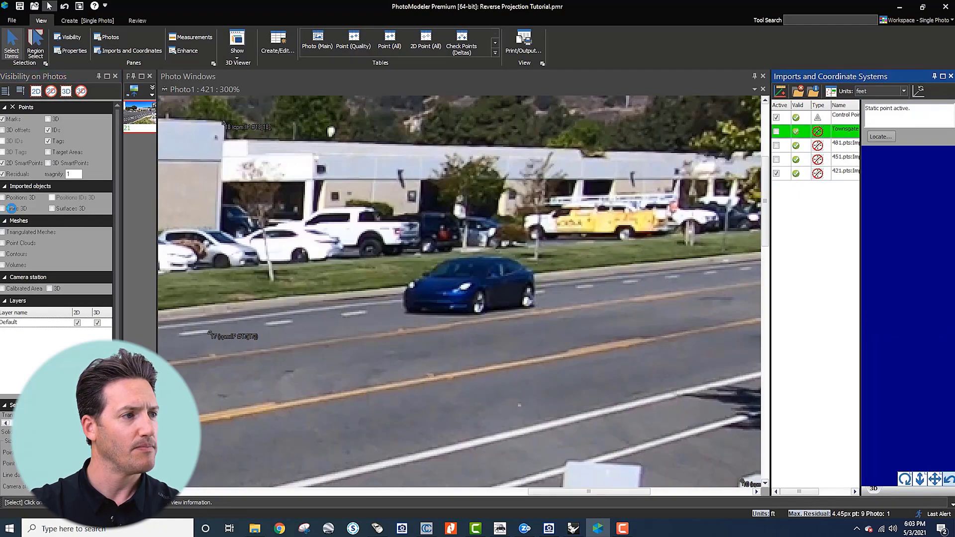
{"action": "left_click", "coordinate": [3, 231]}
{"action": "left_click", "coordinate": [3, 243]}
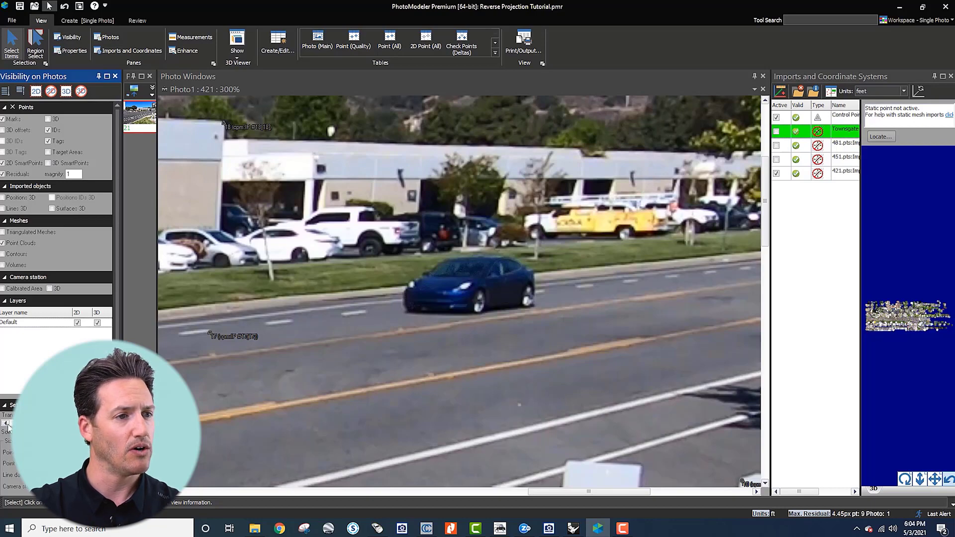
Adjust the 421.pts point cloud's transparency step by step over the blue car.
{"action": "left_click", "coordinate": [7, 423]}
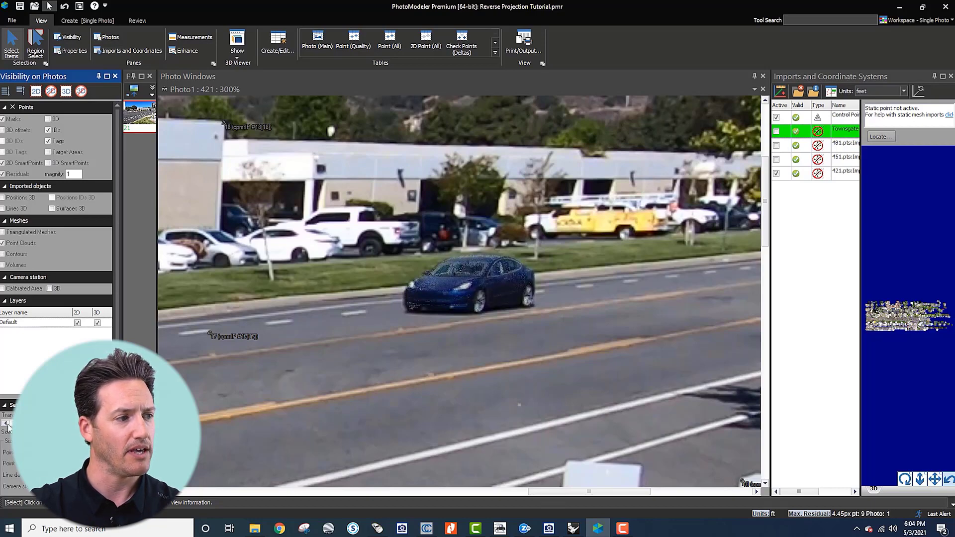
{"action": "left_click", "coordinate": [7, 423]}
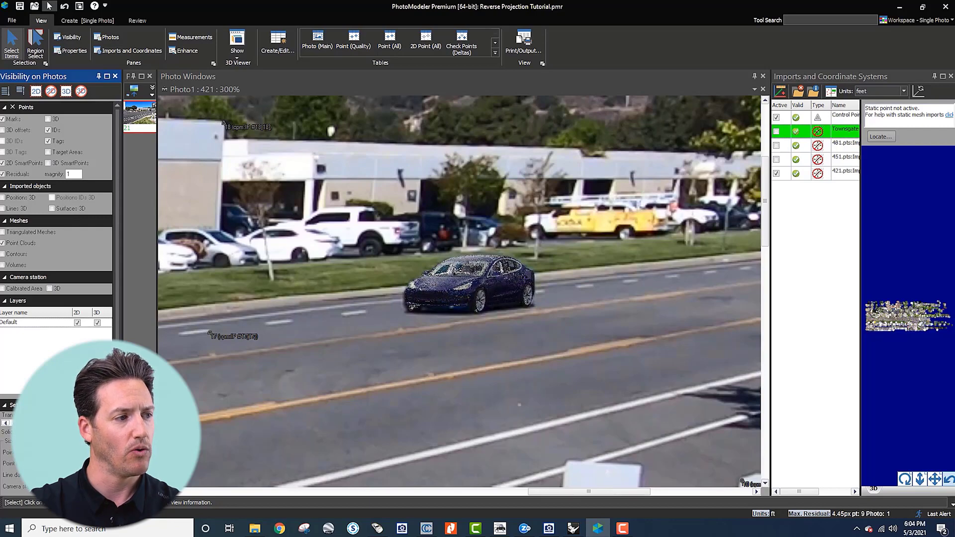
{"action": "left_click", "coordinate": [6, 423]}
{"action": "left_click", "coordinate": [6, 424]}
{"action": "left_click", "coordinate": [6, 424]}
{"action": "left_click", "coordinate": [7, 424]}
{"action": "left_click", "coordinate": [6, 424]}
{"action": "left_click", "coordinate": [6, 423]}
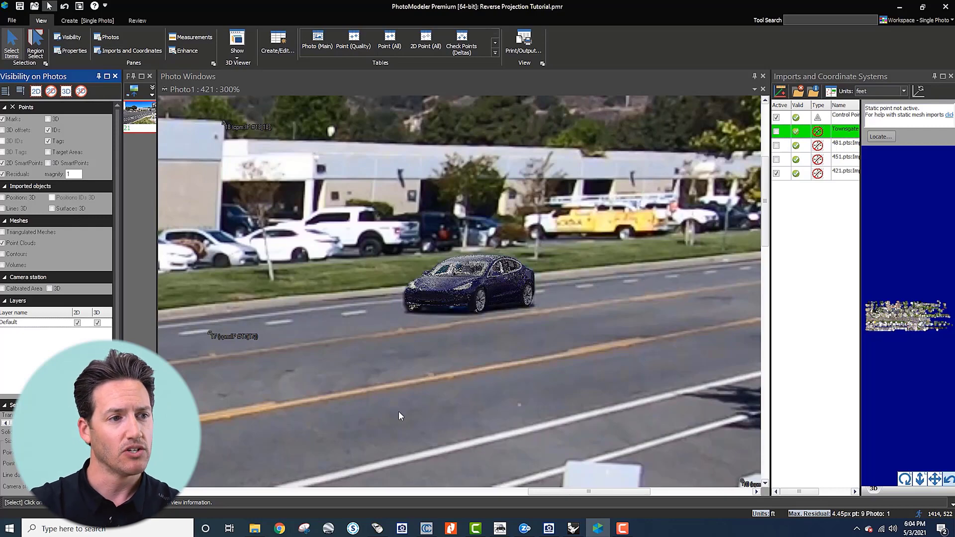
Minimize PhotoModeler and bring the FARO Zone 3D car scene forward.
{"action": "scroll", "coordinate": [409, 398], "scroll_direction": "down", "scroll_amount": 1}
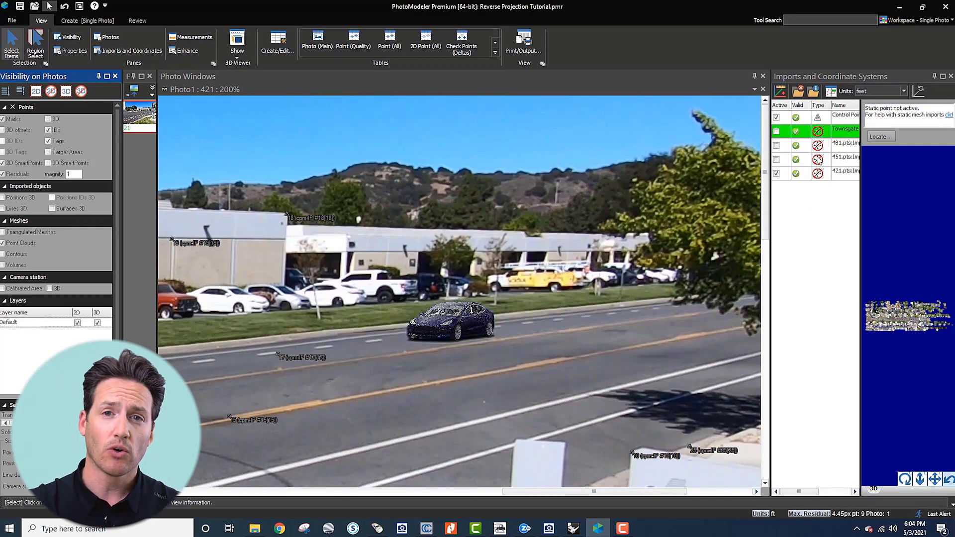
{"action": "mouse_move", "coordinate": [830, 143]}
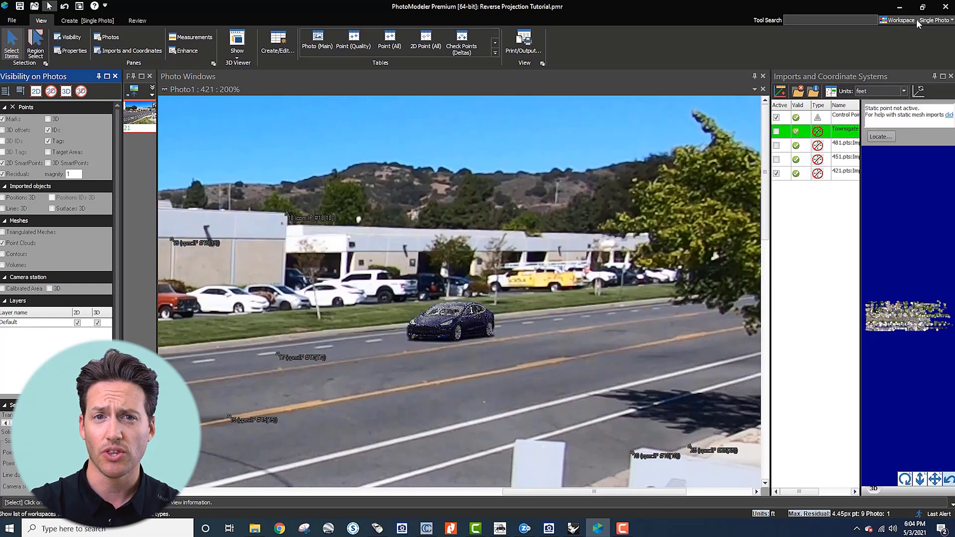
{"action": "left_click", "coordinate": [900, 7]}
{"action": "left_click", "coordinate": [531, 526]}
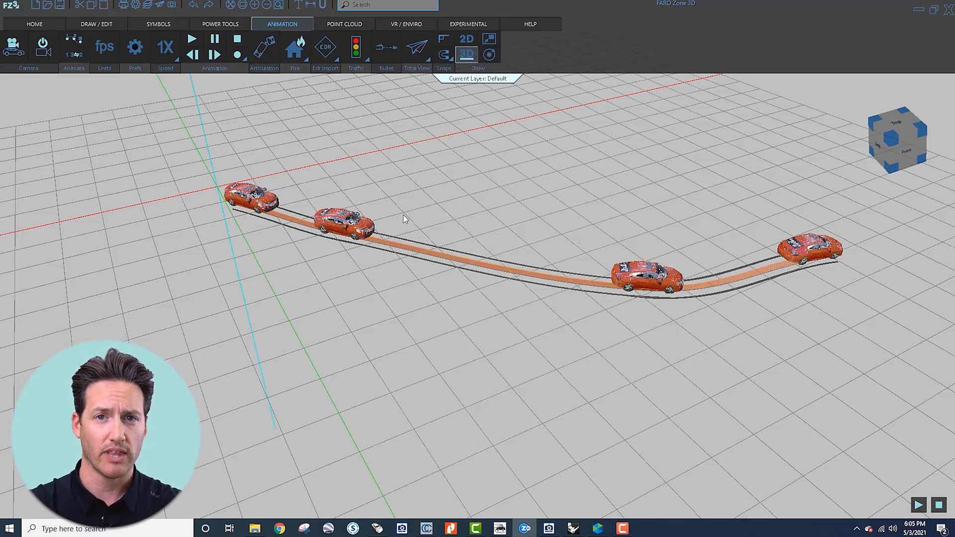
Play the car animation along its curved path, stop it, and replay it.
{"action": "scroll", "coordinate": [404, 219], "scroll_direction": "up", "scroll_amount": 1}
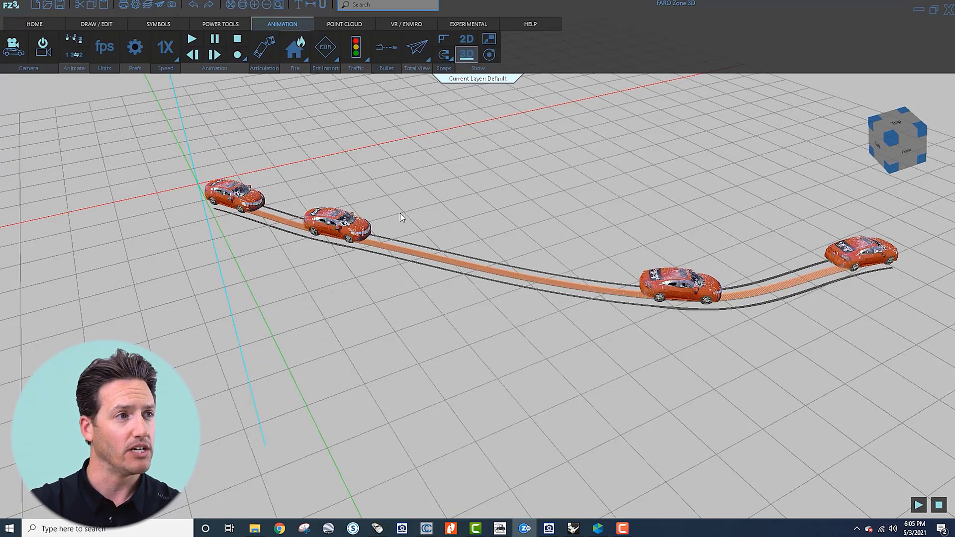
{"action": "left_click", "coordinate": [193, 39]}
{"action": "left_click", "coordinate": [193, 39]}
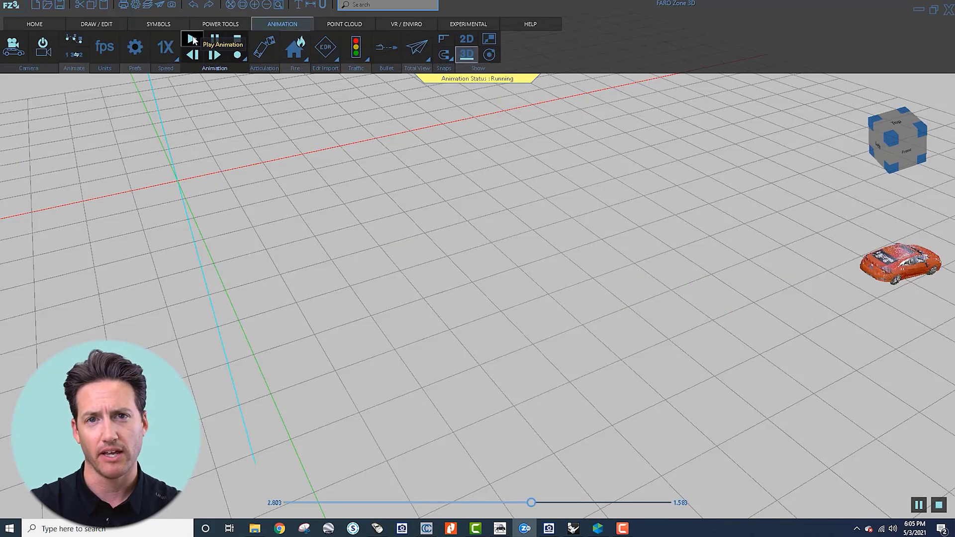
{"action": "left_click", "coordinate": [193, 39]}
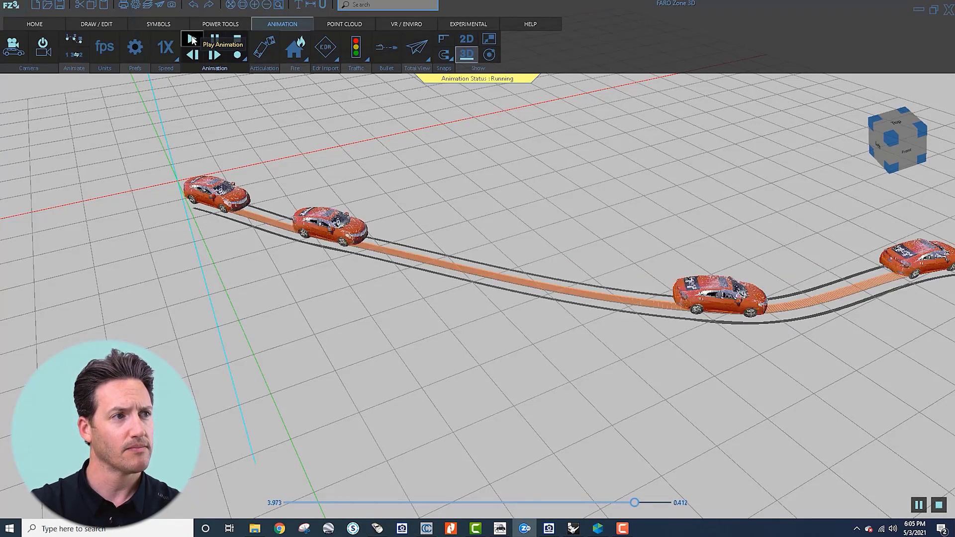
{"action": "left_click", "coordinate": [191, 39]}
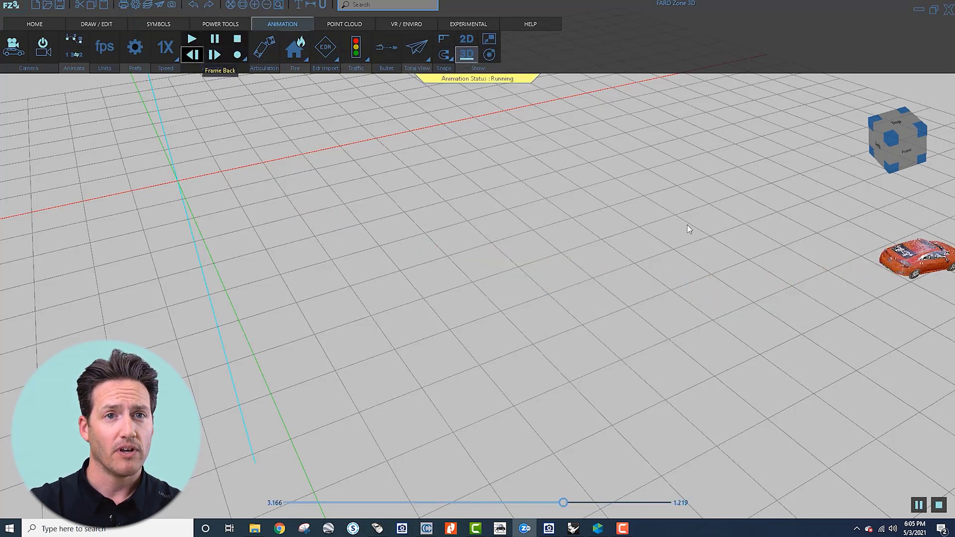
Exit FARO Zone 3D without saving and minimize Rhino to show the desktop.
{"action": "left_click", "coordinate": [949, 12]}
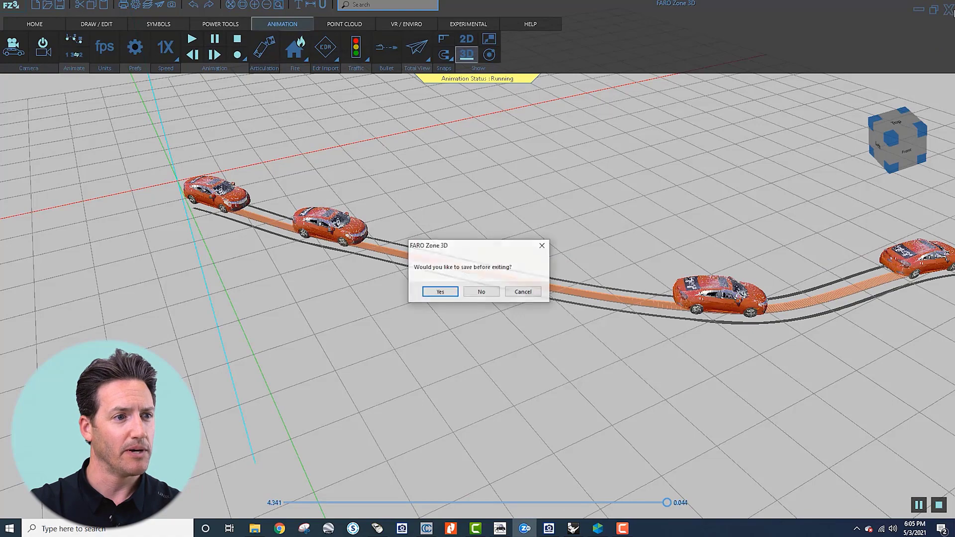
{"action": "left_click", "coordinate": [481, 291]}
{"action": "scroll", "coordinate": [566, 246], "scroll_direction": "down", "scroll_amount": 3}
{"action": "left_click", "coordinate": [898, 5]}
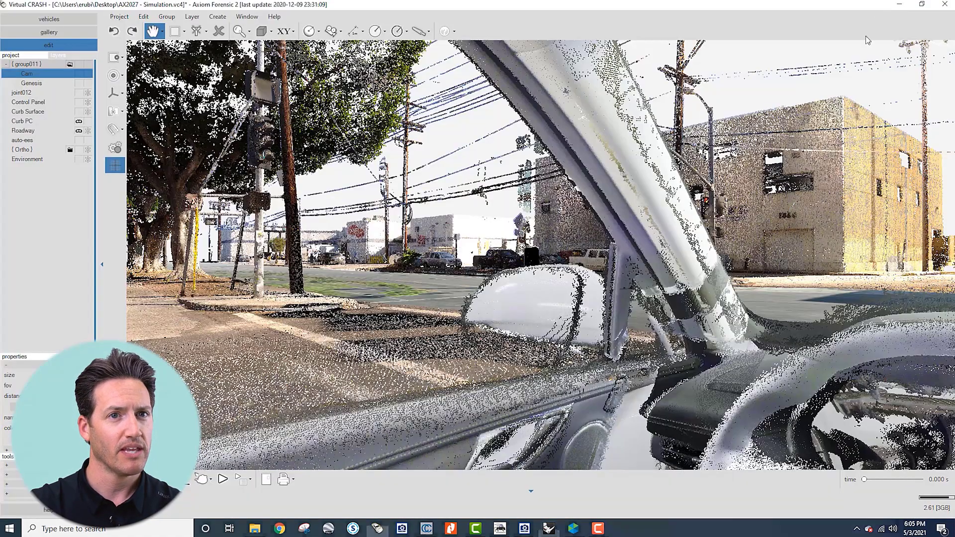
{"action": "left_click", "coordinate": [899, 5]}
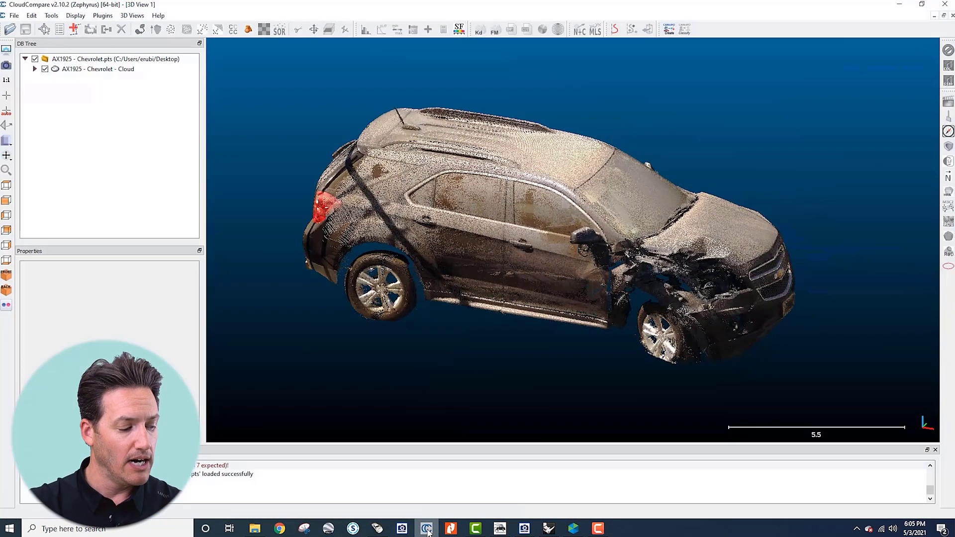
{"action": "left_click", "coordinate": [427, 529]}
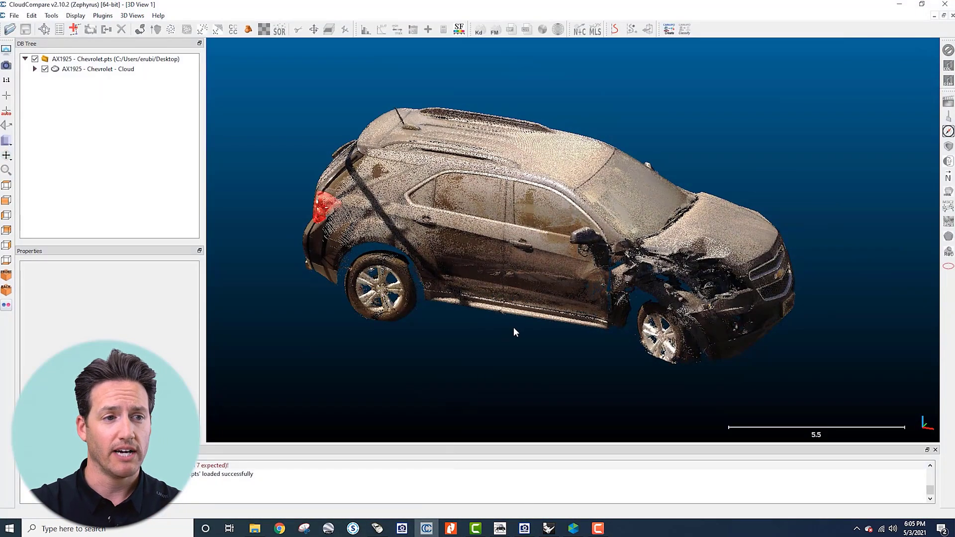
{"action": "left_click_drag", "start_coordinate": [521, 314], "coordinate": [482, 353]}
{"action": "right_click_drag", "start_coordinate": [483, 319], "coordinate": [484, 333]}
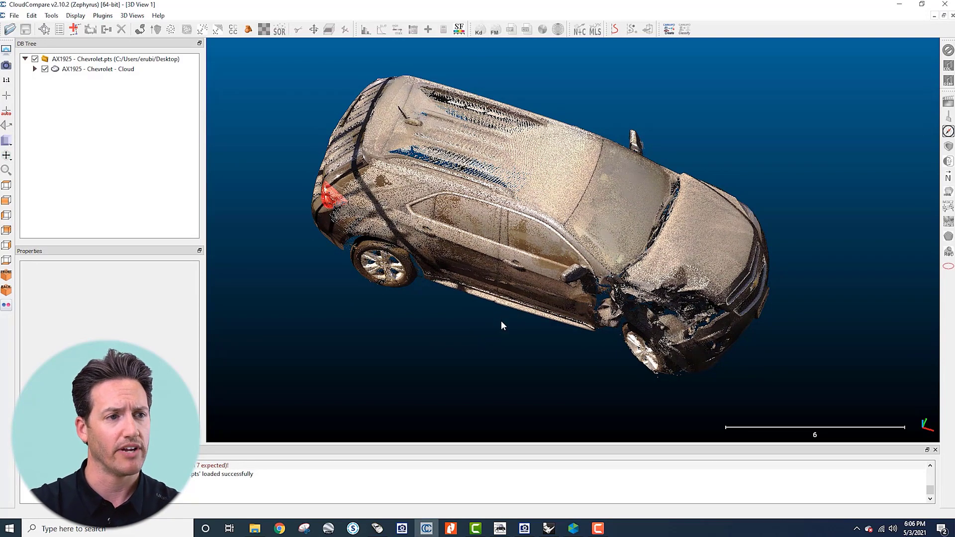
{"action": "left_click_drag", "start_coordinate": [501, 324], "coordinate": [509, 252]}
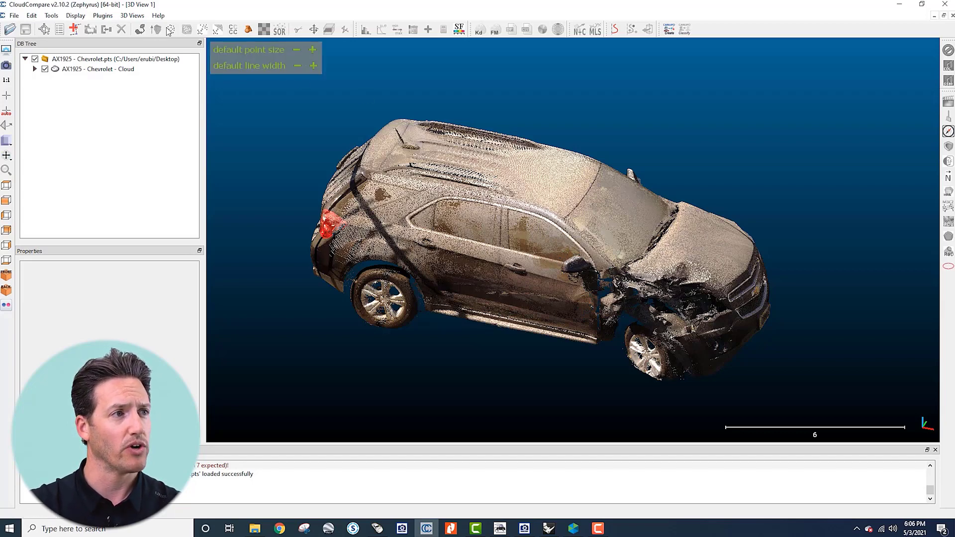
Show the Chevrolet cloud's properties (about 15.77 × 7.36 × 6.14) and view its crushed front from the side.
{"action": "left_click", "coordinate": [133, 70]}
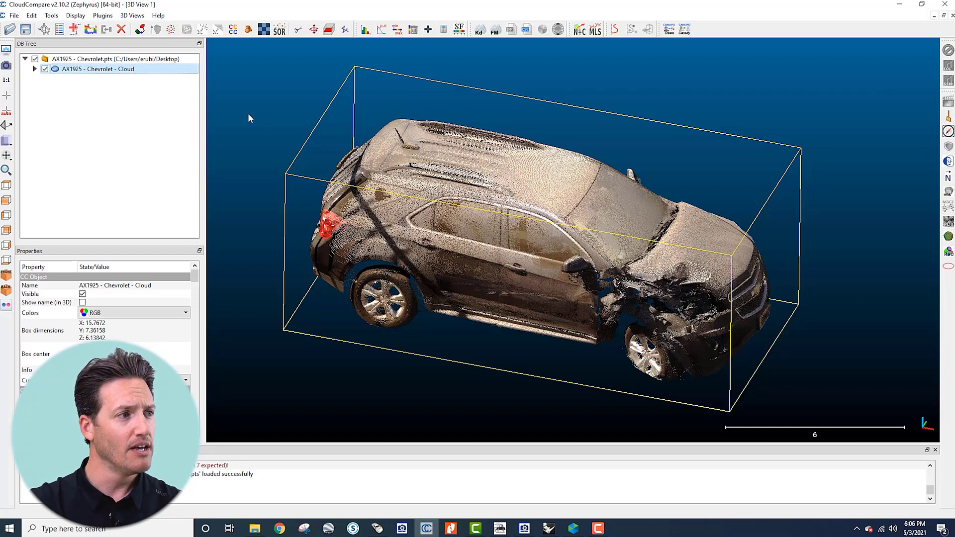
{"action": "left_click", "coordinate": [6, 200]}
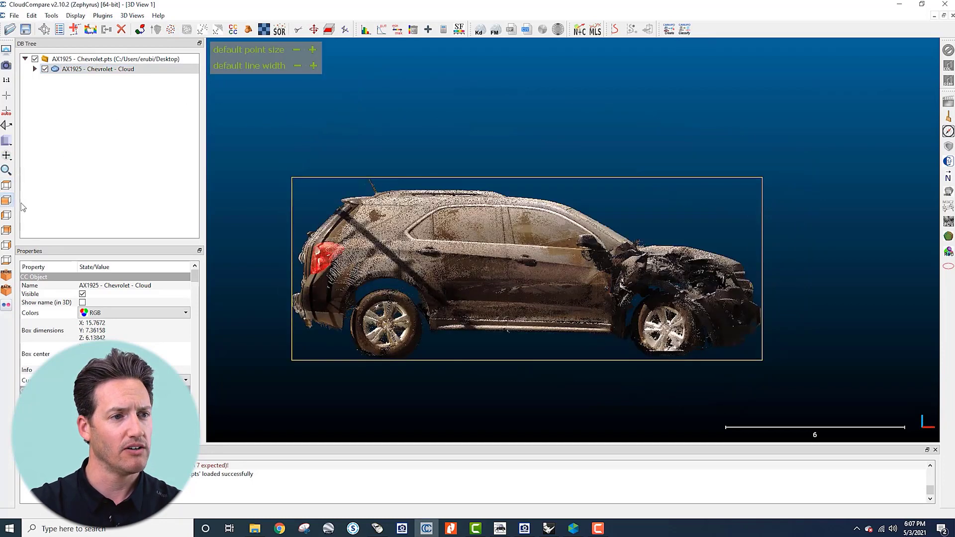
{"action": "scroll", "coordinate": [499, 284], "scroll_direction": "down", "scroll_amount": 2}
{"action": "scroll", "coordinate": [534, 290], "scroll_direction": "up", "scroll_amount": 2}
{"action": "scroll", "coordinate": [545, 288], "scroll_direction": "up", "scroll_amount": 1}
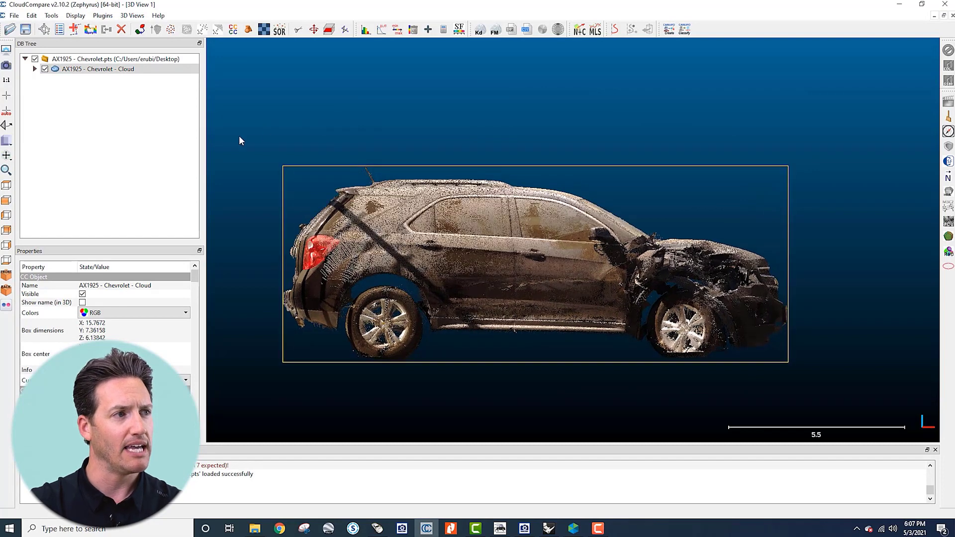
Clip a horizontal band about 0.35 high through the Chevrolet cloud and export it as Cloud.section.
{"action": "left_click", "coordinate": [117, 70]}
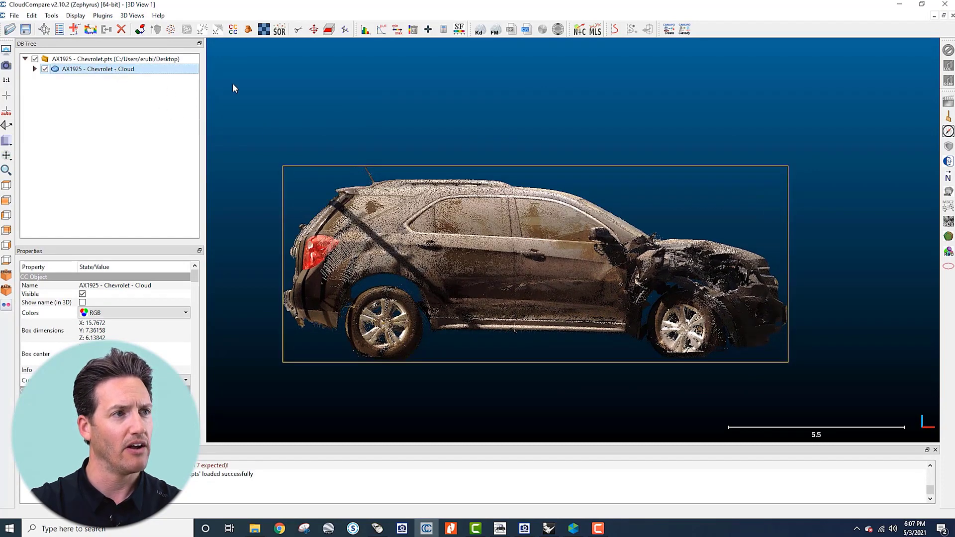
{"action": "left_click", "coordinate": [328, 29]}
{"action": "left_click_drag", "start_coordinate": [537, 117], "coordinate": [554, 218]}
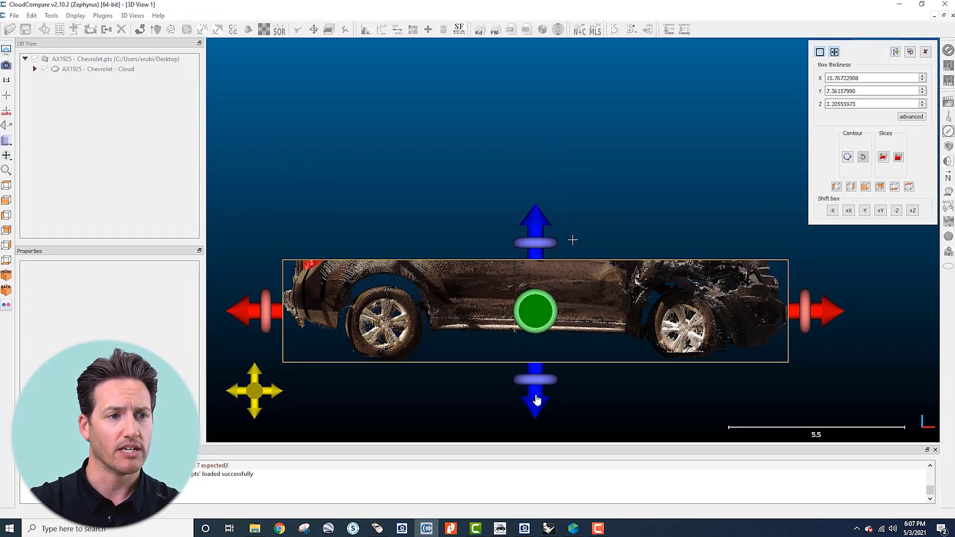
{"action": "left_click_drag", "start_coordinate": [537, 396], "coordinate": [549, 320]}
{"action": "left_click_drag", "start_coordinate": [537, 226], "coordinate": [534, 227]}
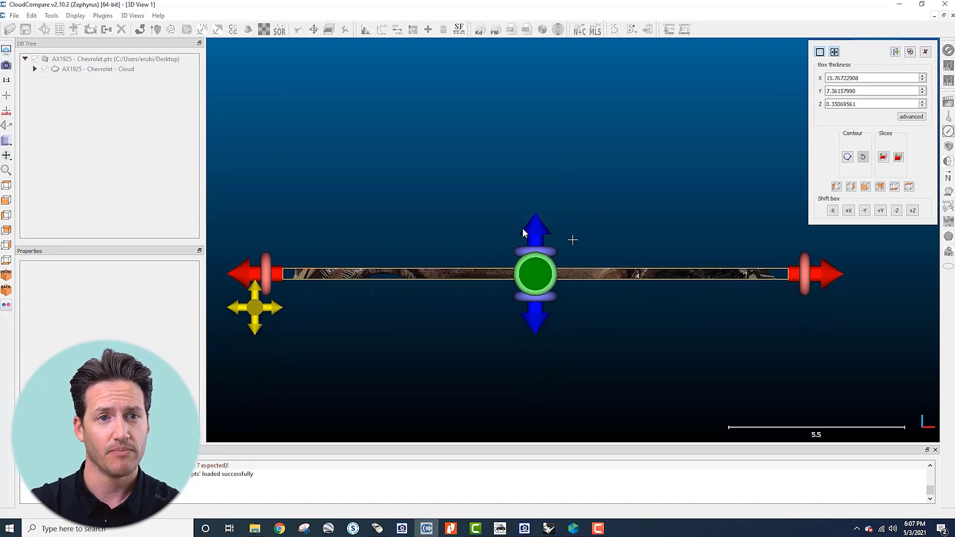
{"action": "left_click", "coordinate": [884, 163]}
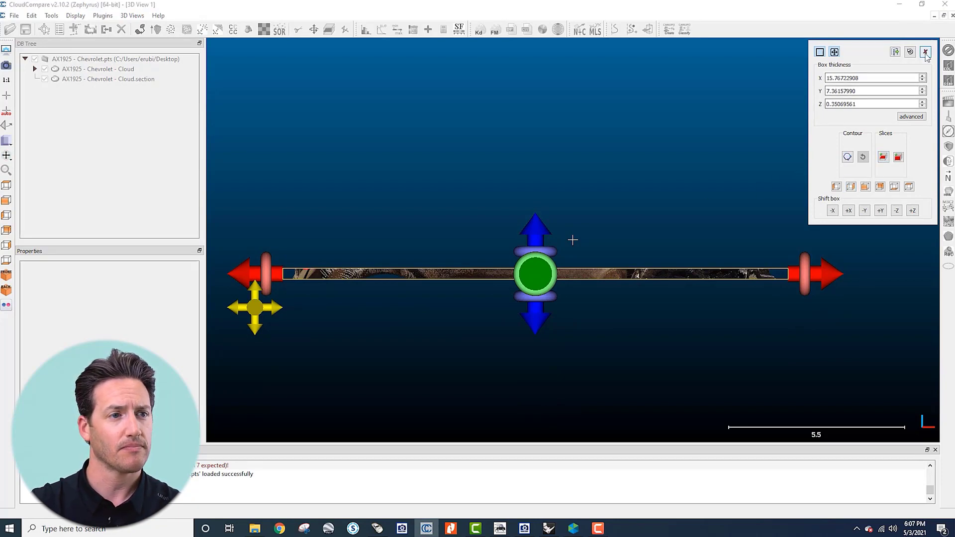
{"action": "left_click", "coordinate": [925, 53]}
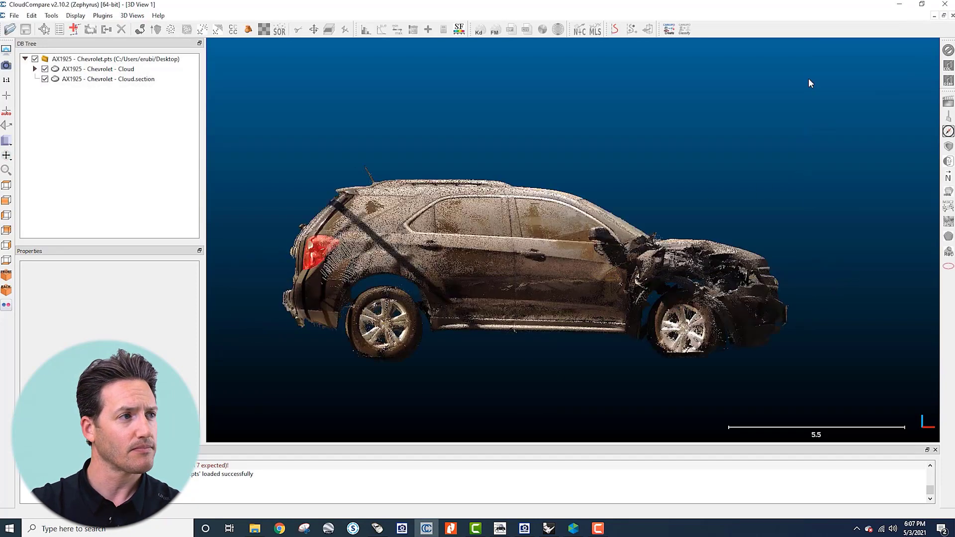
Hide the full Chevrolet cloud and show only the Cloud.section slice in top view.
{"action": "left_click", "coordinate": [49, 79]}
{"action": "left_click", "coordinate": [44, 69]}
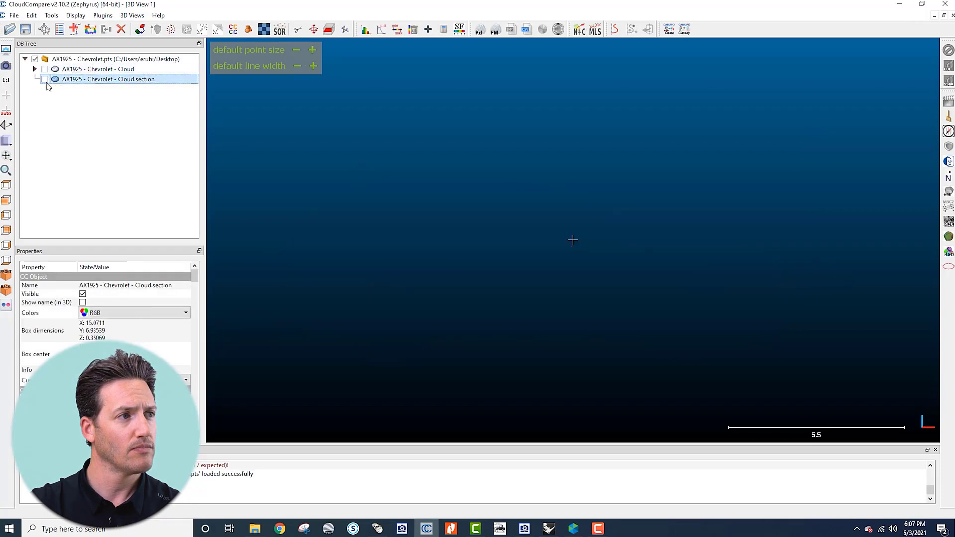
{"action": "left_click", "coordinate": [45, 79]}
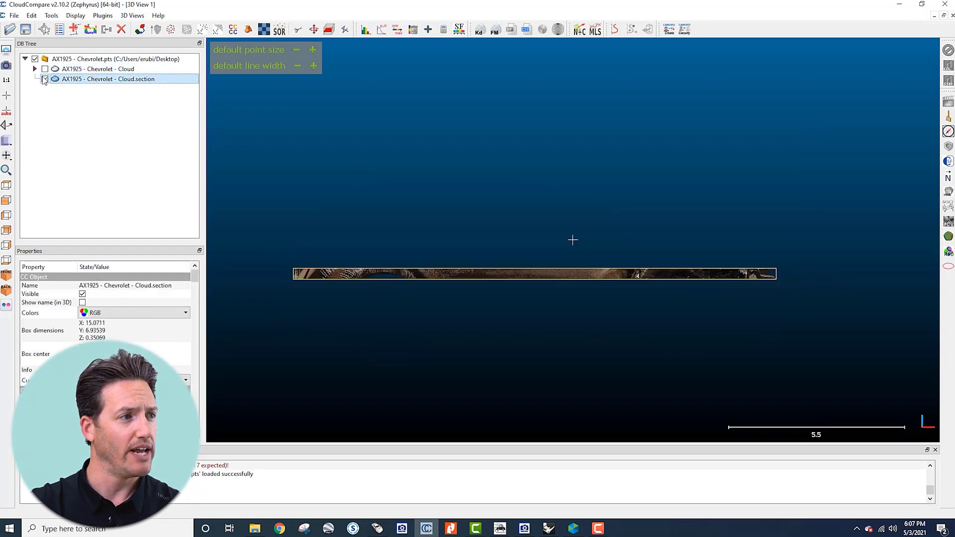
{"action": "left_click", "coordinate": [7, 185]}
Zoom and pan to frame the slice's car outline with its crushed front corner.
{"action": "scroll", "coordinate": [618, 273], "scroll_direction": "up", "scroll_amount": 2}
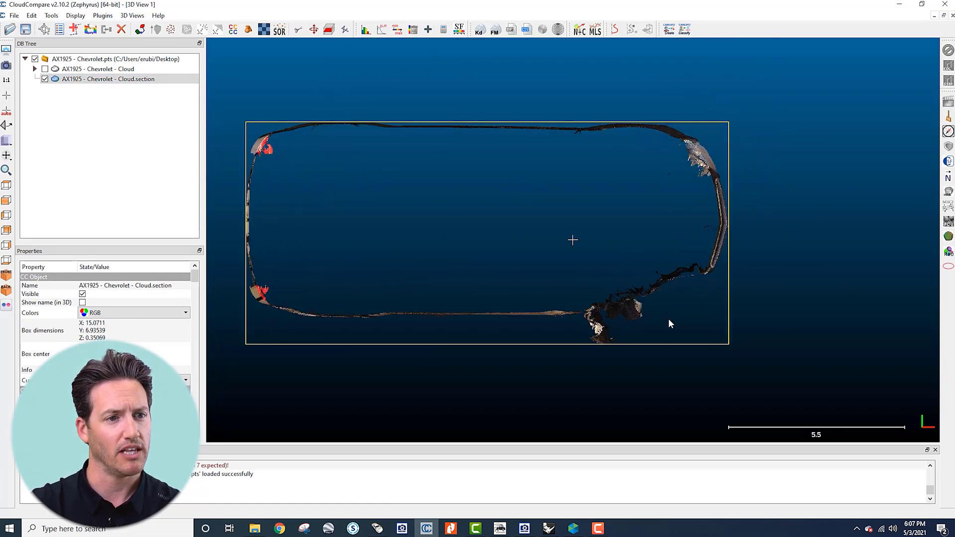
{"action": "scroll", "coordinate": [669, 321], "scroll_direction": "up", "scroll_amount": 2}
{"action": "right_click_drag", "start_coordinate": [707, 328], "coordinate": [680, 302]}
{"action": "scroll", "coordinate": [669, 295], "scroll_direction": "down", "scroll_amount": 2}
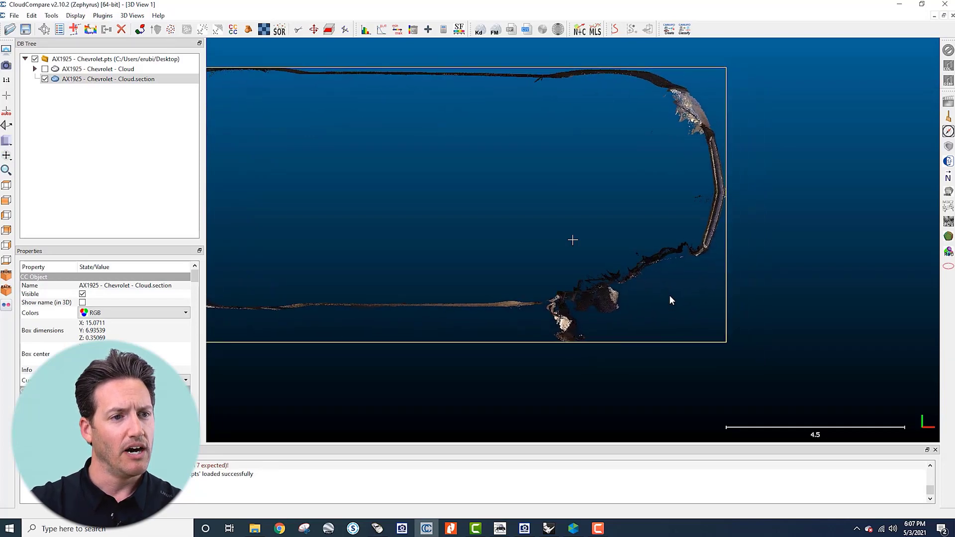
{"action": "right_click_drag", "start_coordinate": [677, 301], "coordinate": [690, 307]}
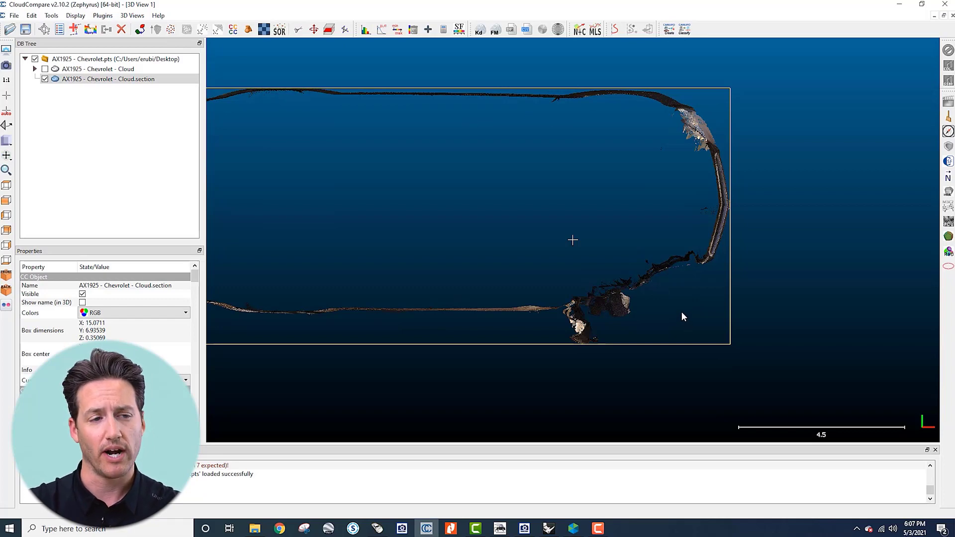
{"action": "right_click_drag", "start_coordinate": [681, 306], "coordinate": [747, 315]}
{"action": "scroll", "coordinate": [748, 316], "scroll_direction": "down", "scroll_amount": 1}
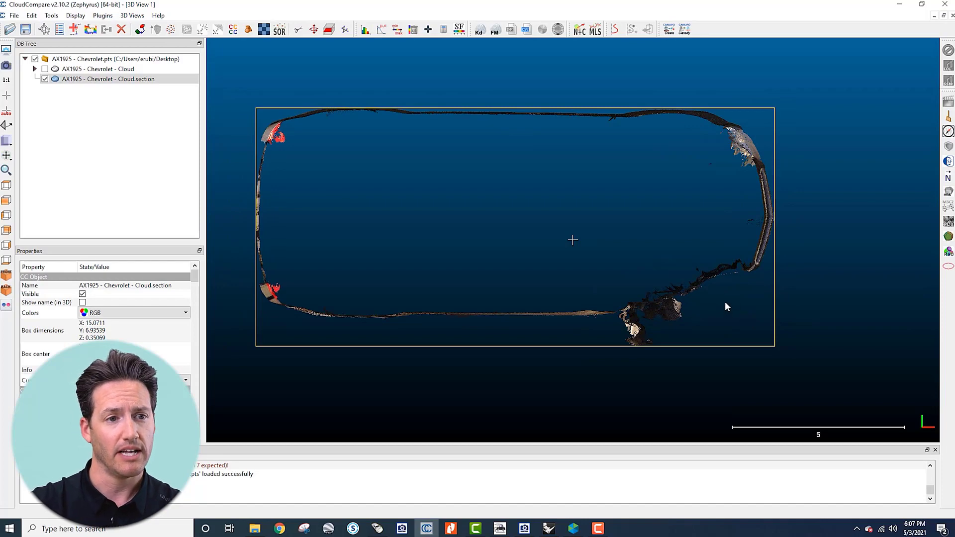
{"action": "right_click_drag", "start_coordinate": [724, 302], "coordinate": [736, 317]}
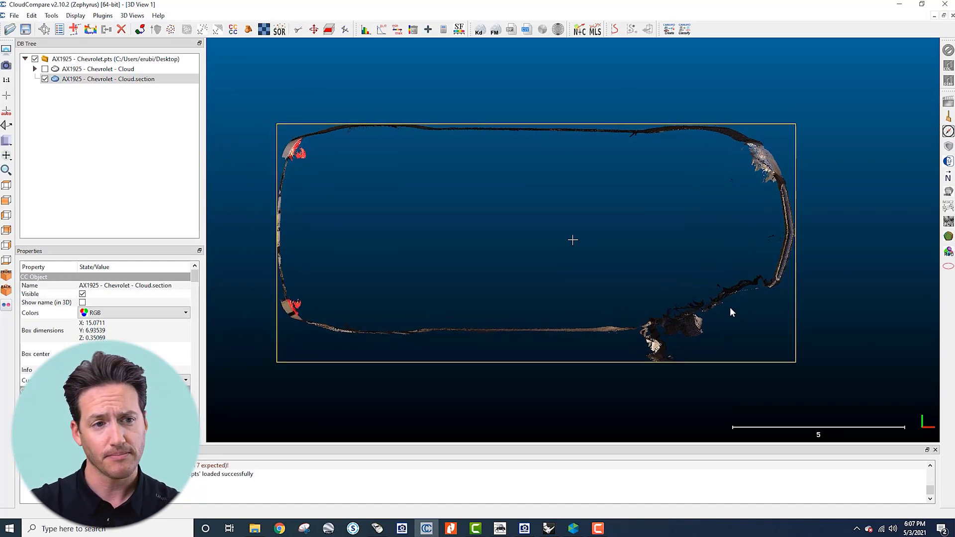
{"action": "right_click_drag", "start_coordinate": [725, 312], "coordinate": [738, 312]}
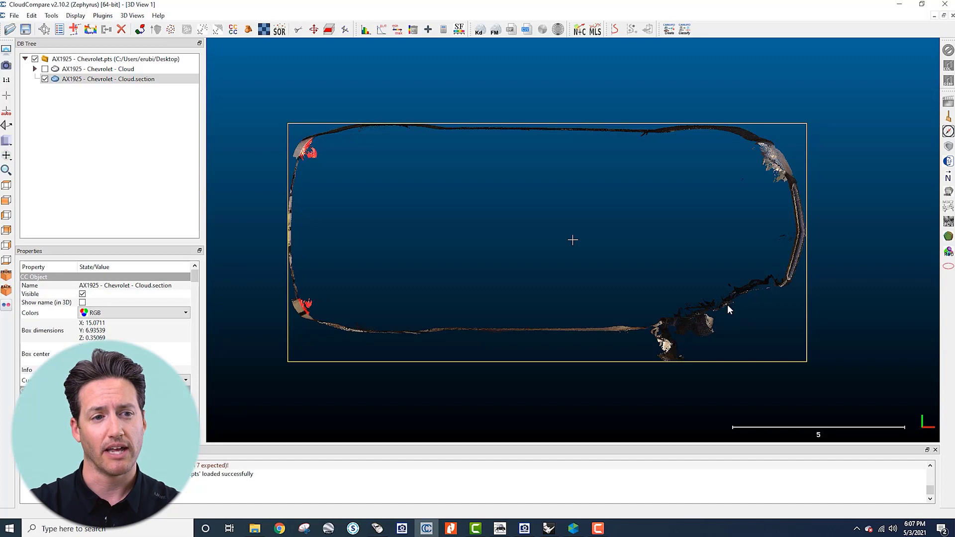
{"action": "scroll", "coordinate": [740, 303], "scroll_direction": "up", "scroll_amount": 4}
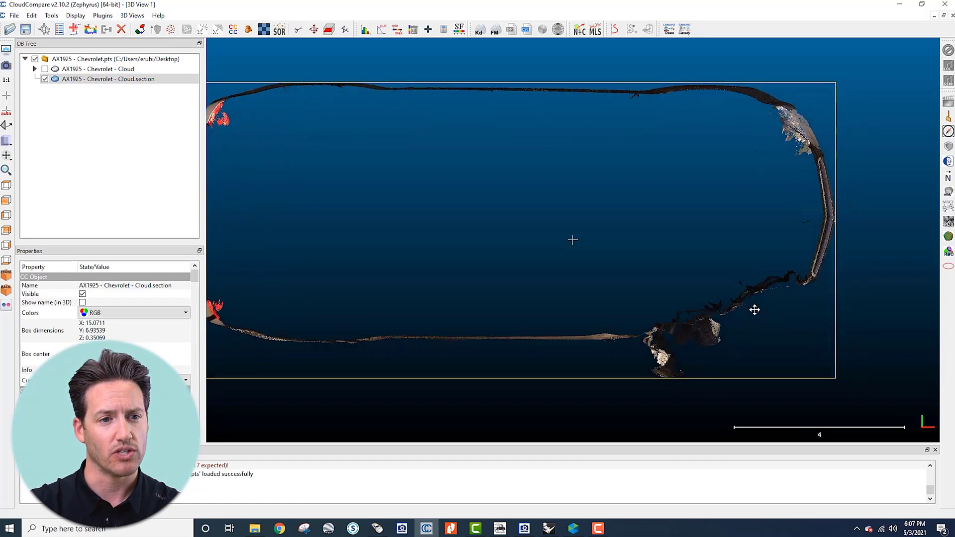
{"action": "scroll", "coordinate": [815, 315], "scroll_direction": "up", "scroll_amount": 2}
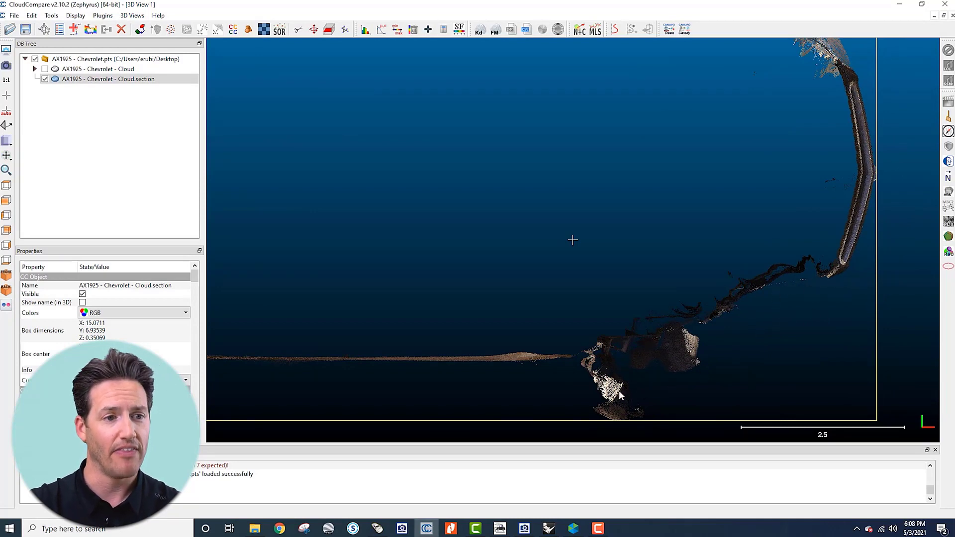
{"action": "scroll", "coordinate": [662, 359], "scroll_direction": "down", "scroll_amount": 2}
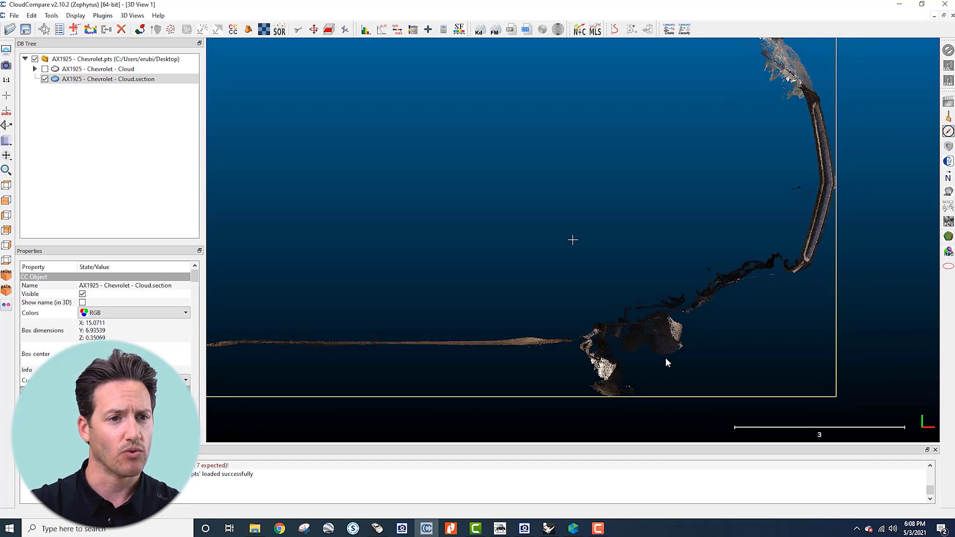
{"action": "scroll", "coordinate": [668, 341], "scroll_direction": "down", "scroll_amount": 5}
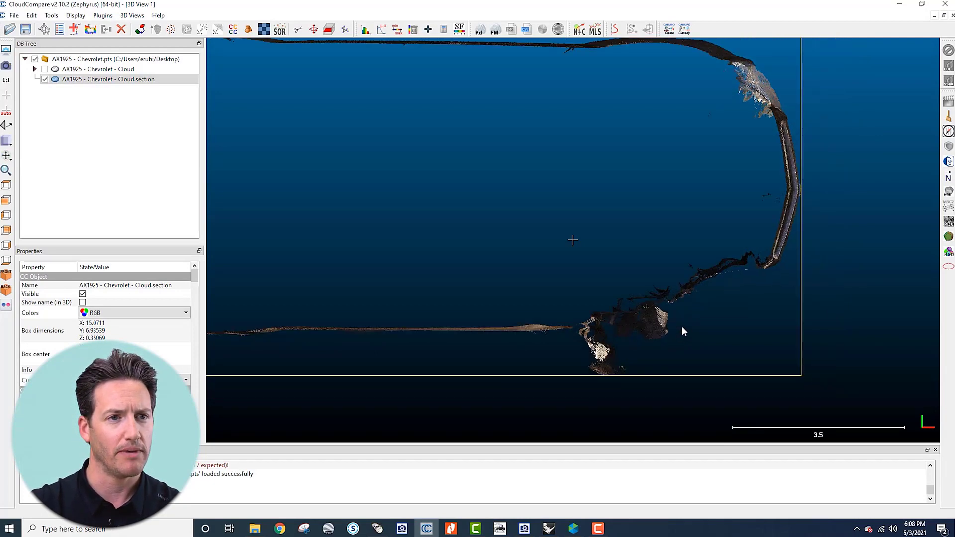
{"action": "scroll", "coordinate": [724, 334], "scroll_direction": "down", "scroll_amount": 4}
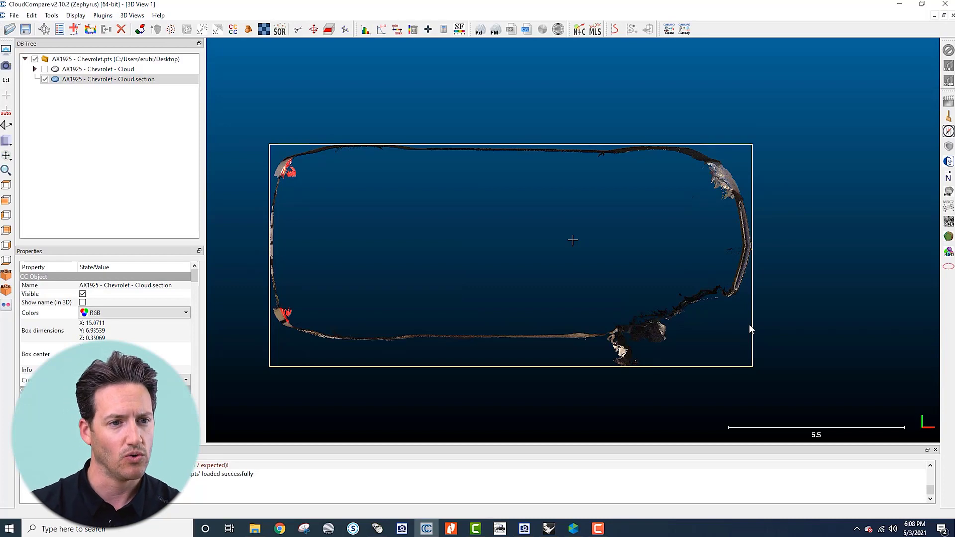
{"action": "scroll", "coordinate": [724, 315], "scroll_direction": "up", "scroll_amount": 3}
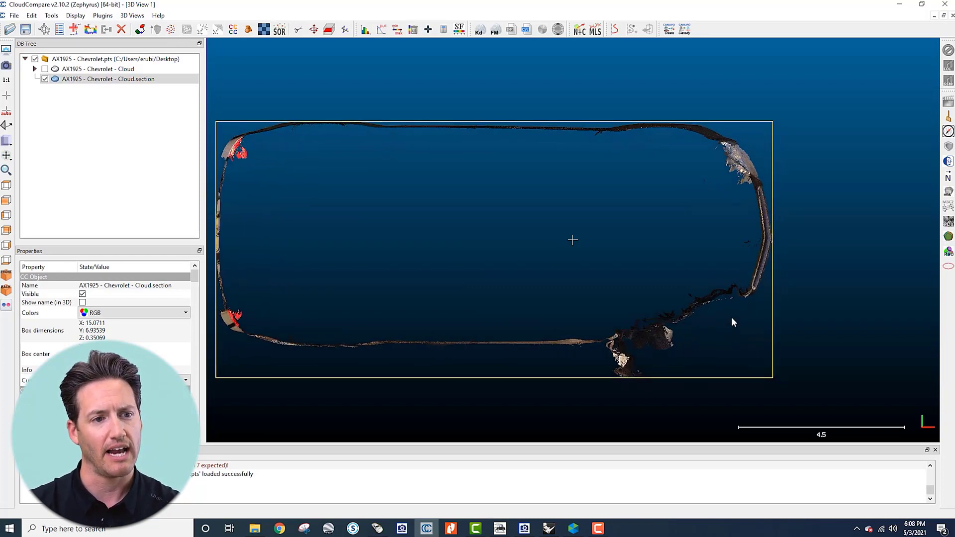
{"action": "scroll", "coordinate": [732, 318], "scroll_direction": "up", "scroll_amount": 2}
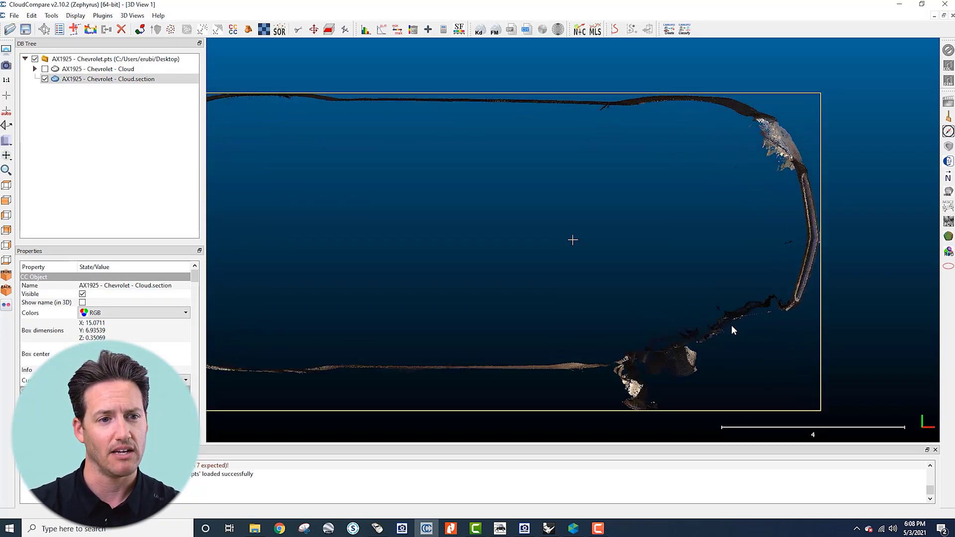
{"action": "right_click_drag", "start_coordinate": [730, 329], "coordinate": [728, 322]}
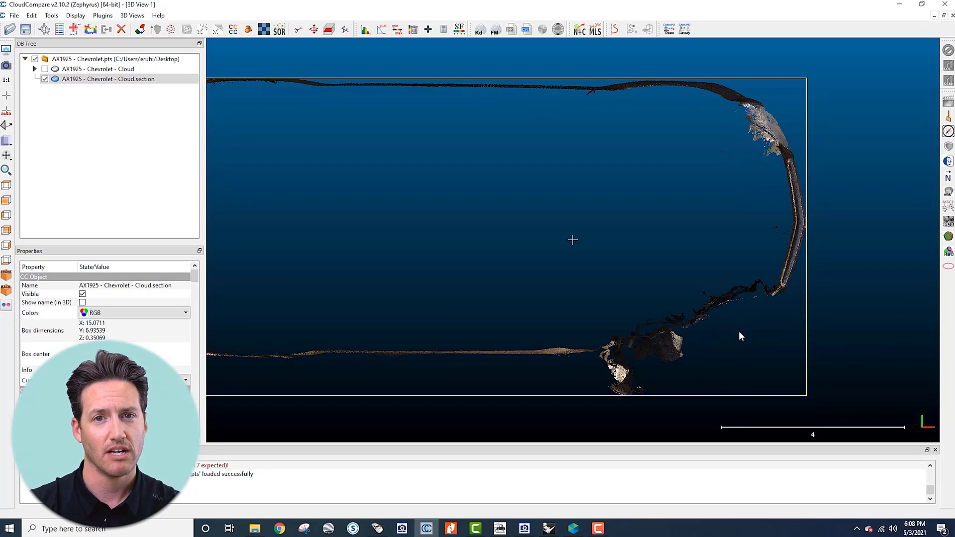